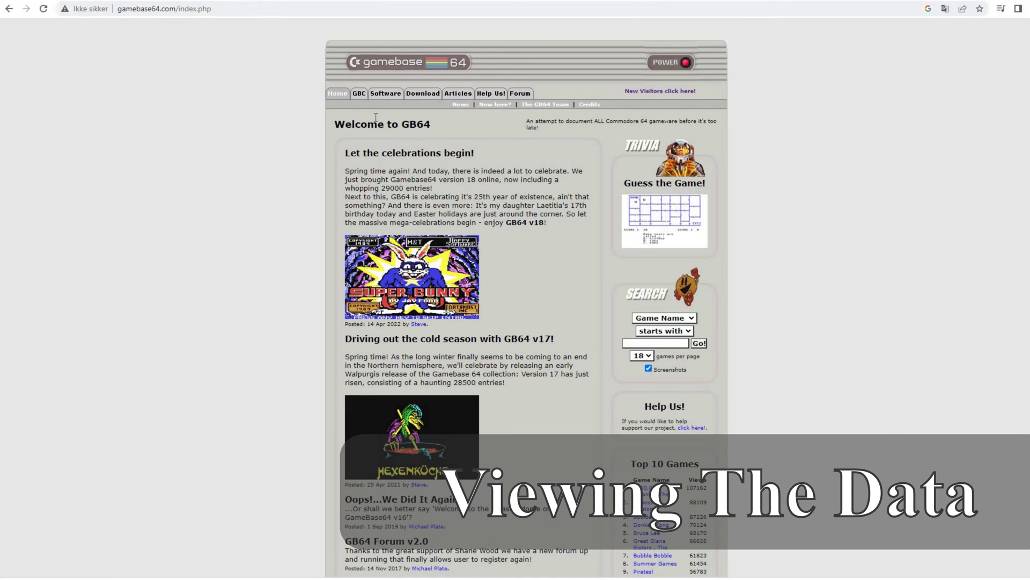
# Open the GameBase64 Collection search page, browse the recommended games and note the 29000 entries count
pyautogui.click(360, 92)
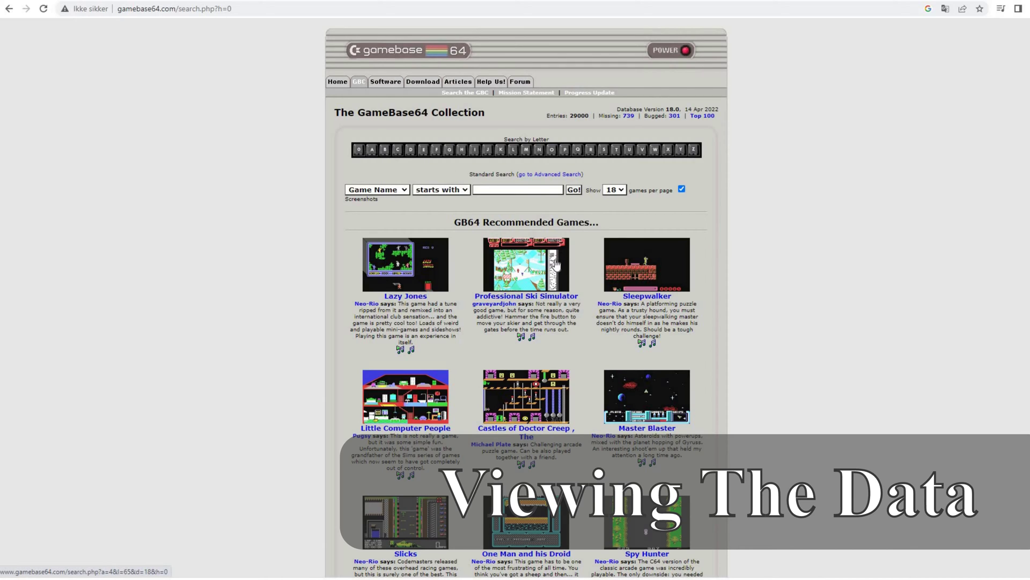
pyautogui.scroll(-1, 592, 99)
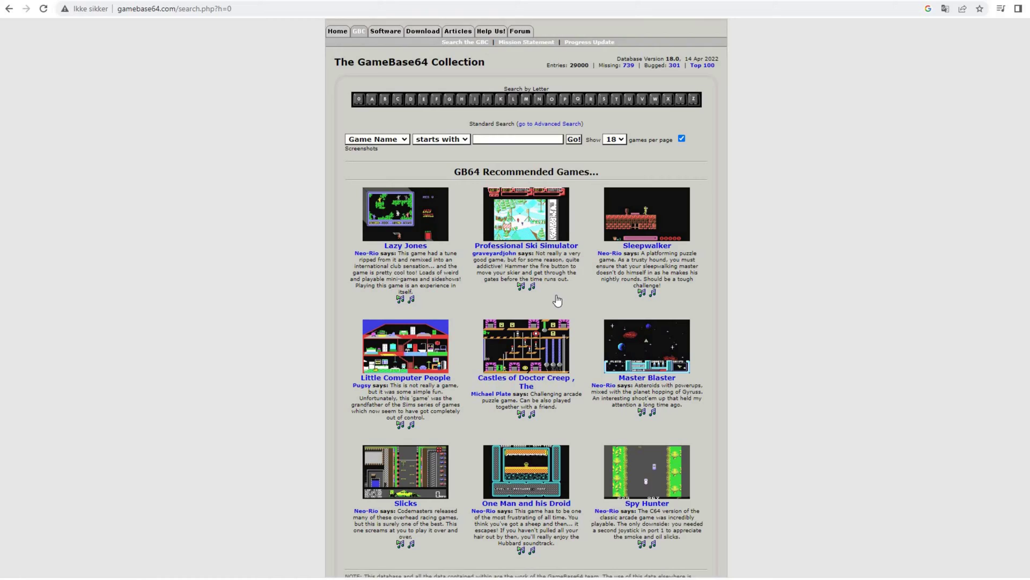
pyautogui.scroll(-1, 558, 298)
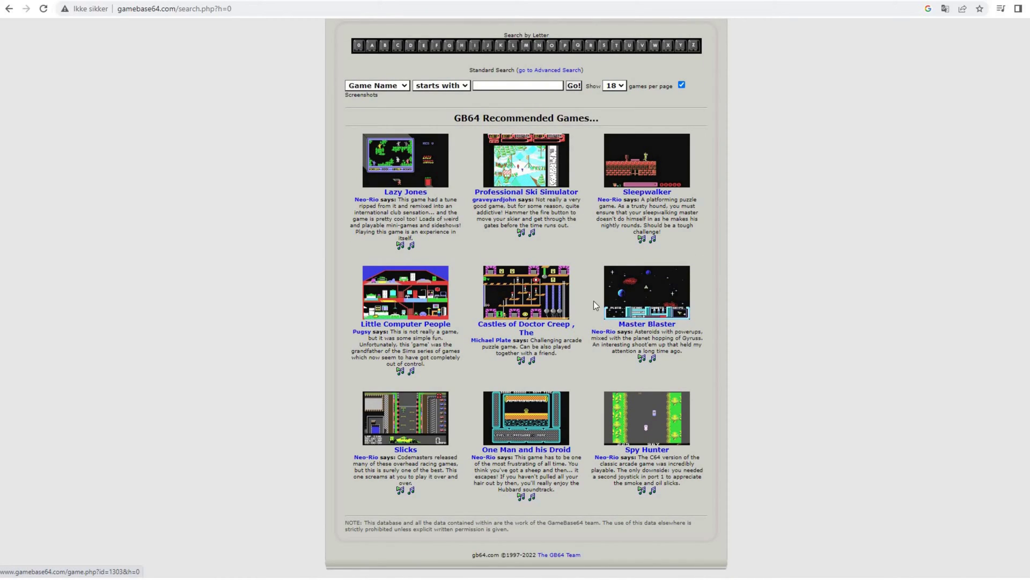
pyautogui.scroll(2, 600, 292)
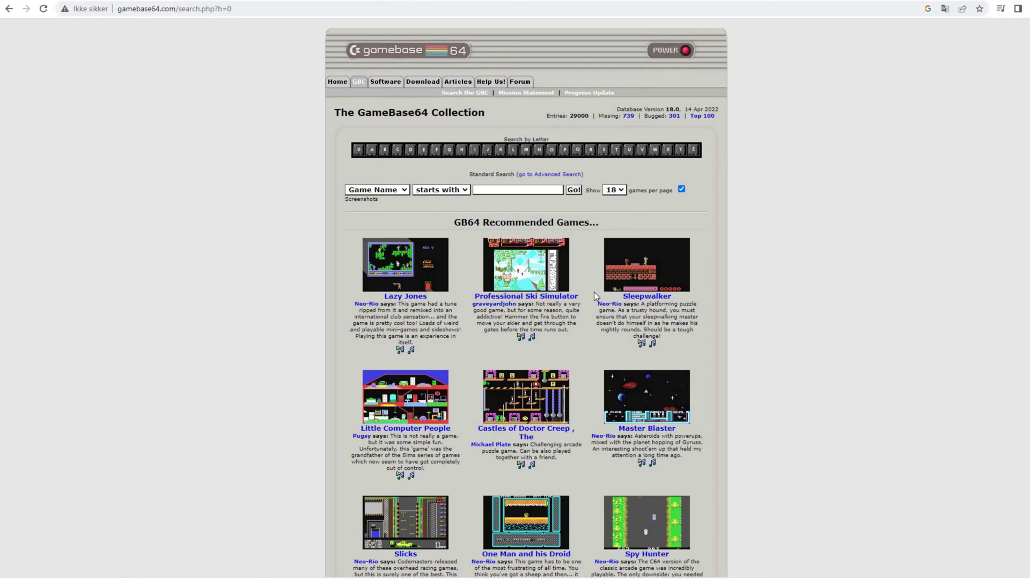
pyautogui.doubleClick(575, 114)
pyautogui.click(501, 116)
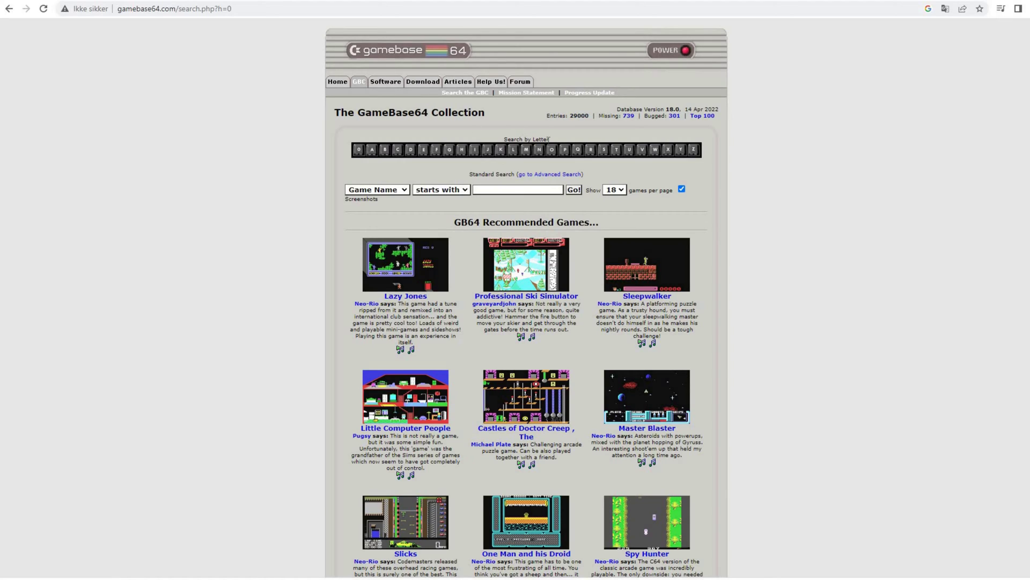
# Filter the collection by the letter R and scroll through the 1358 results
pyautogui.click(589, 151)
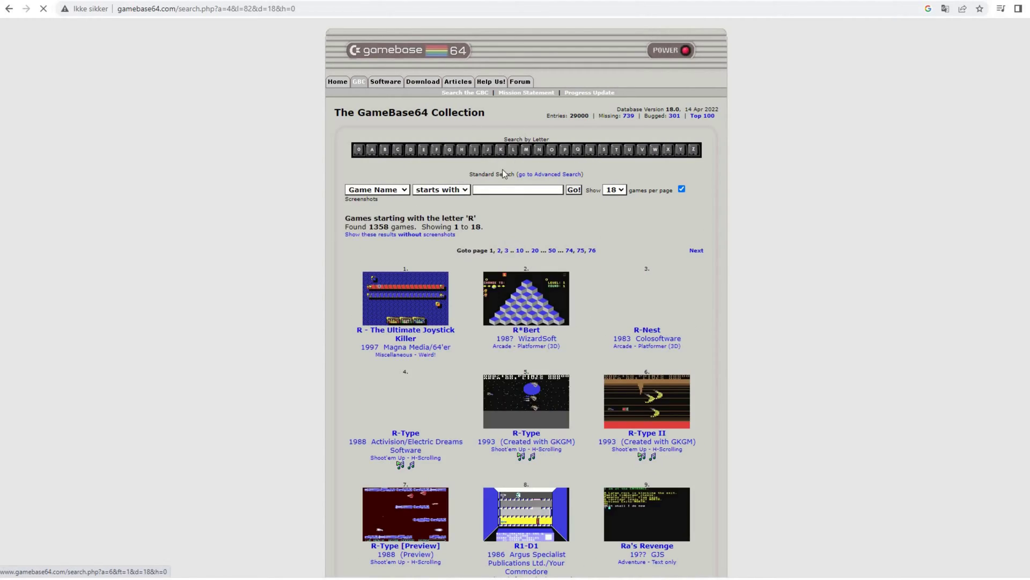
pyautogui.scroll(-2, 562, 302)
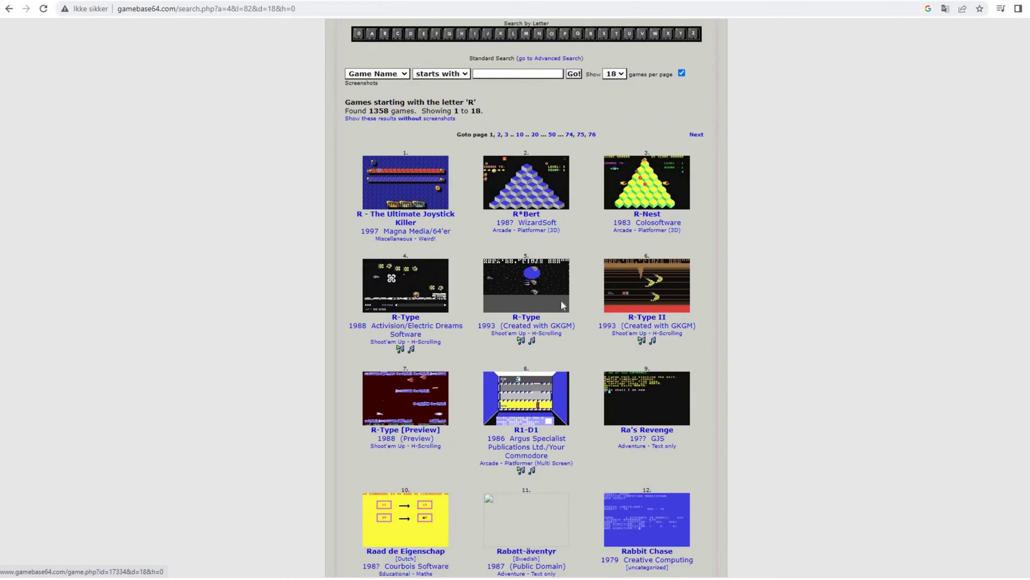
pyautogui.scroll(-5, 562, 305)
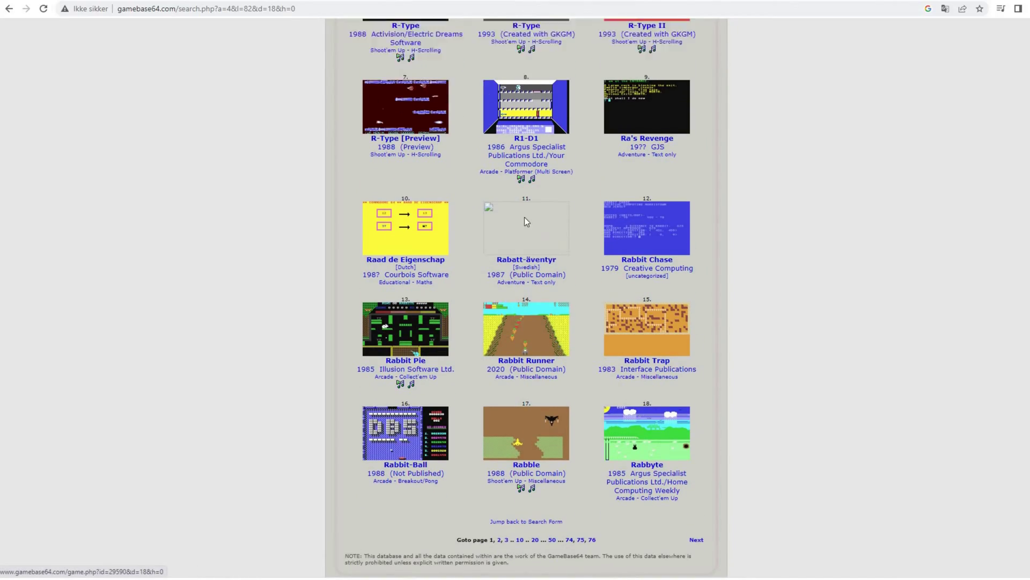
pyautogui.scroll(7, 526, 221)
# Search for 'rambo', open Rambo - First Blood Part II and flip through its screenshots
pyautogui.click(499, 179)
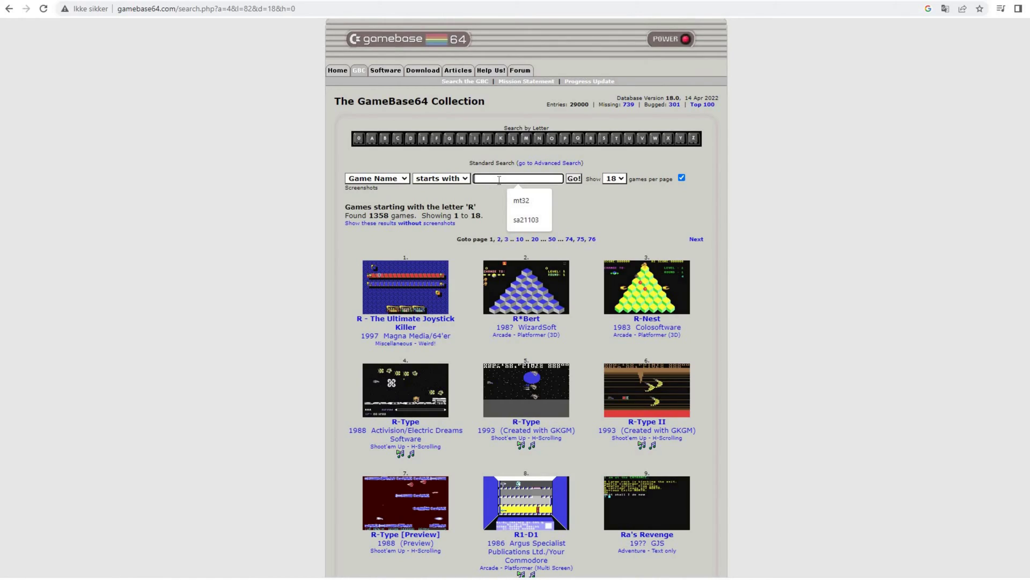
pyautogui.write('rambo')
pyautogui.press('Return')
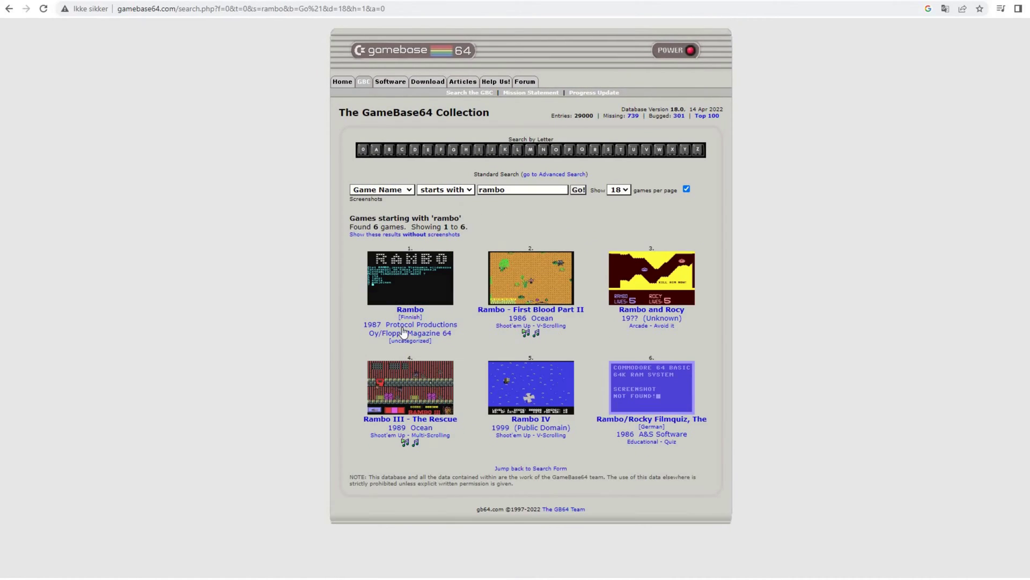
pyautogui.click(539, 312)
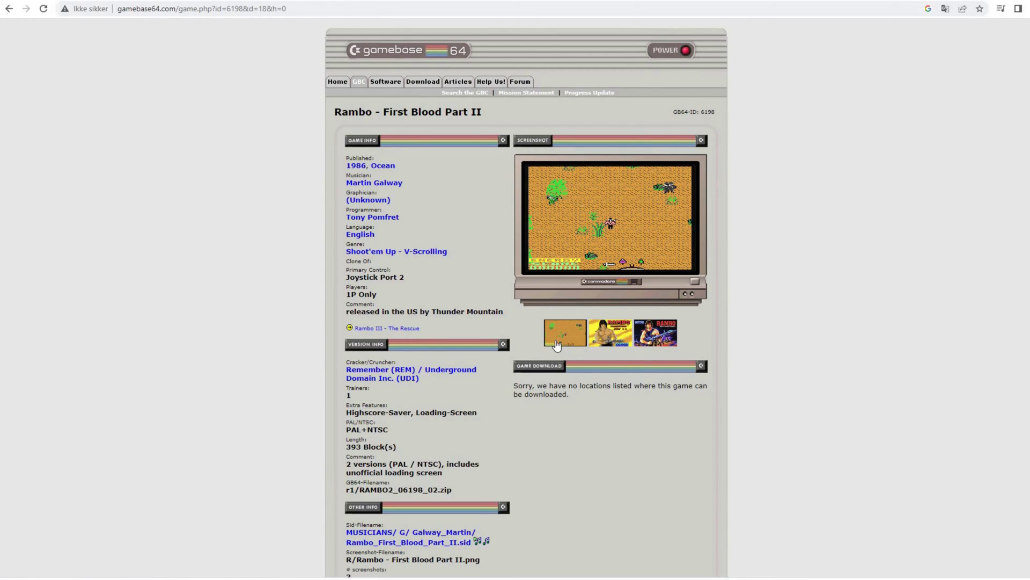
pyautogui.click(666, 336)
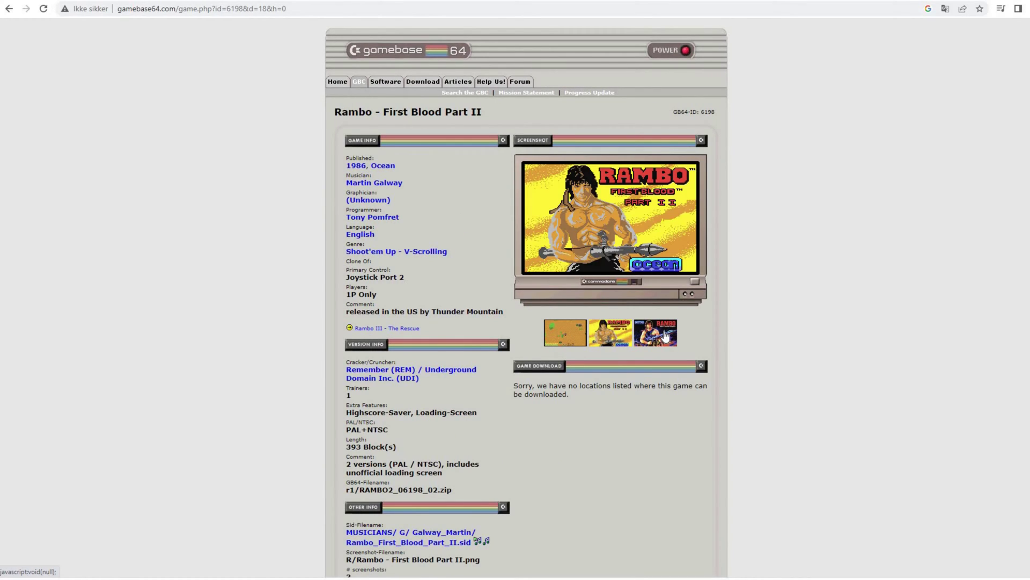
pyautogui.click(665, 336)
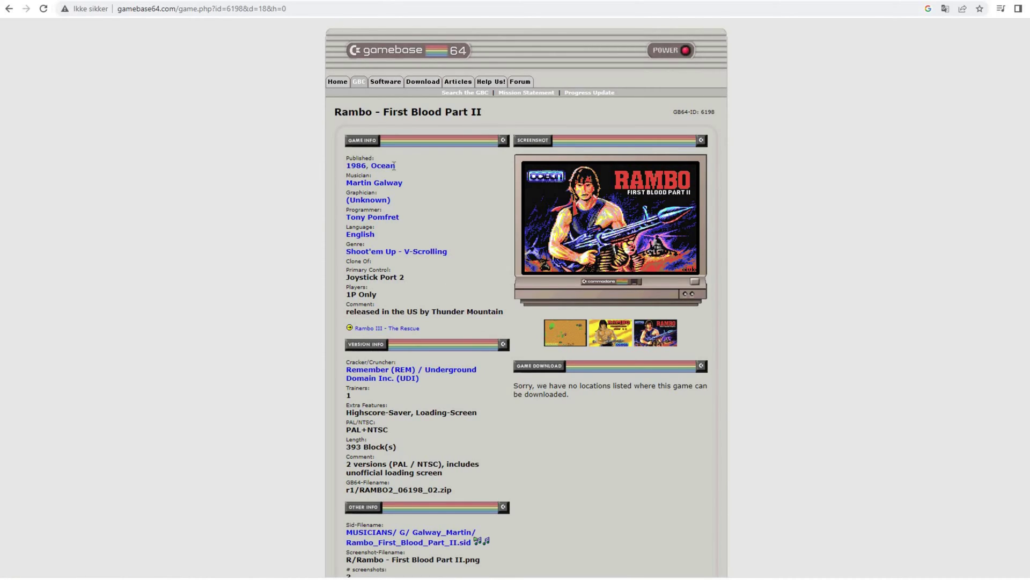
# Highlight the 1986 Ocean publisher details and the no-download-locations notice
pyautogui.moveTo(427, 191); pyautogui.dragTo(413, 281)
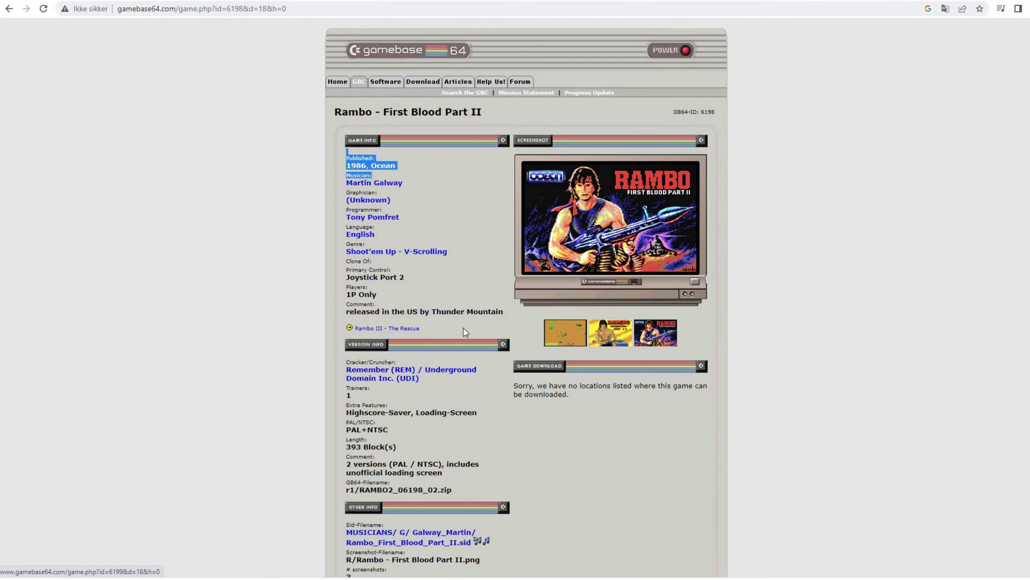
pyautogui.scroll(-1, 464, 332)
pyautogui.scroll(-1, 464, 328)
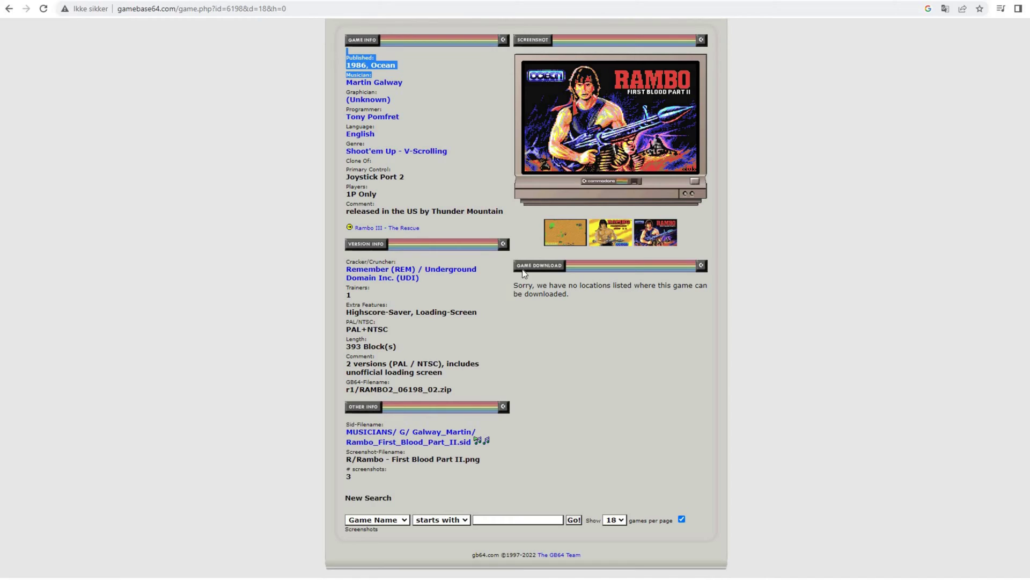
pyautogui.click(571, 292)
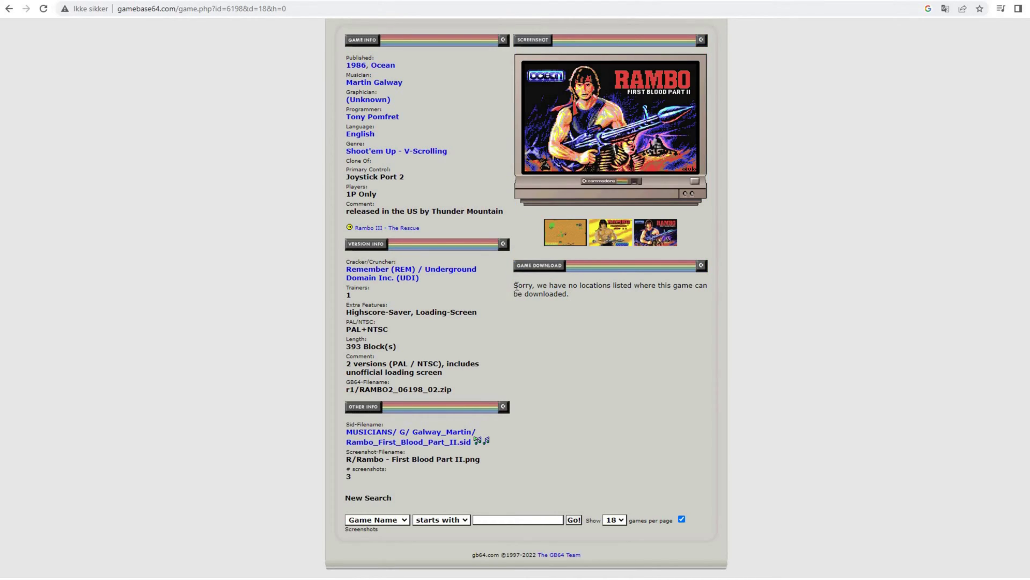
pyautogui.moveTo(570, 294); pyautogui.dragTo(528, 294)
pyautogui.tripleClick(627, 302)
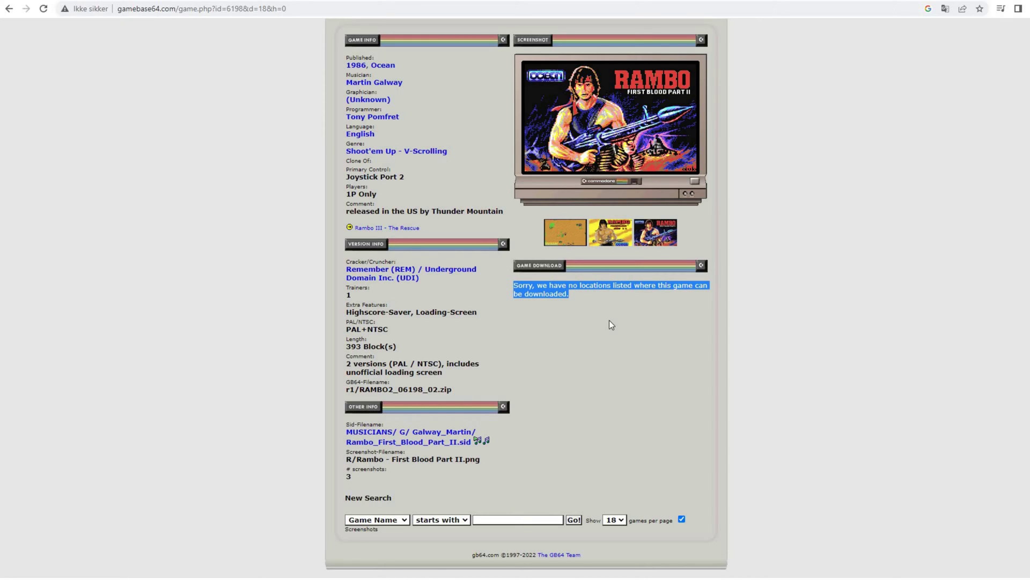
pyautogui.click(583, 295)
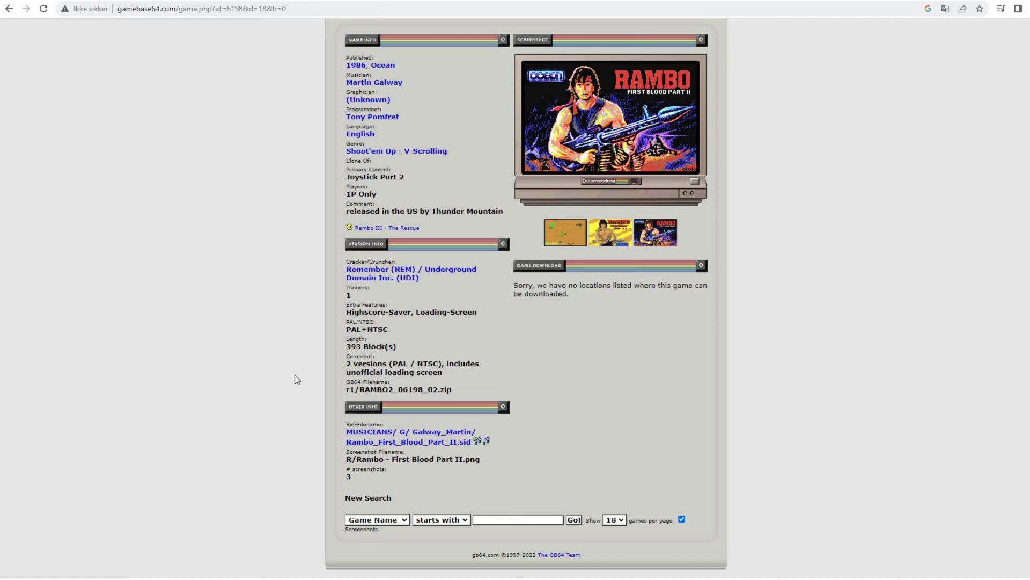
pyautogui.scroll(2, 360, 161)
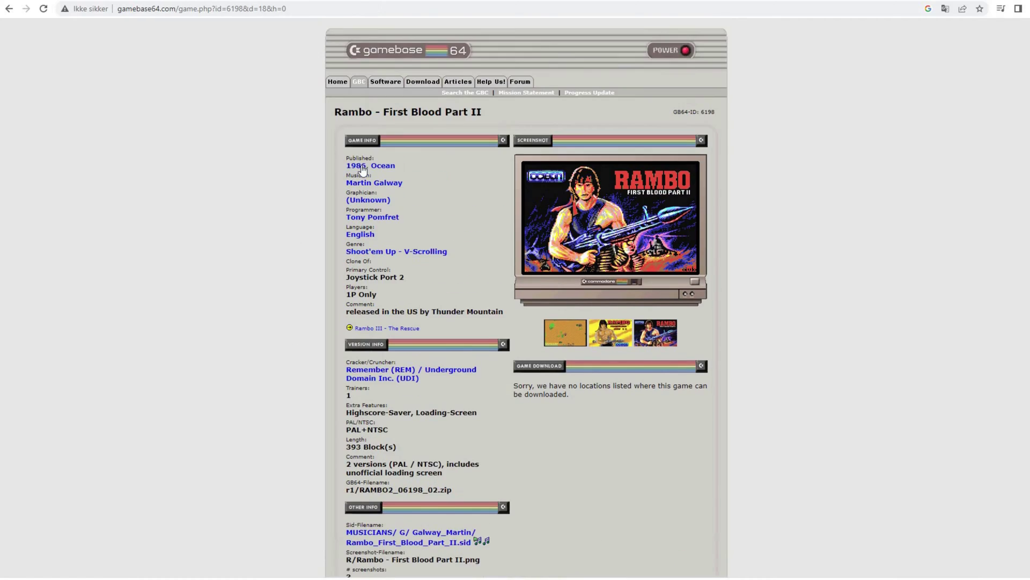
# Switch to the GBC tab and scroll over the recommended games on the Collection page
pyautogui.click(357, 83)
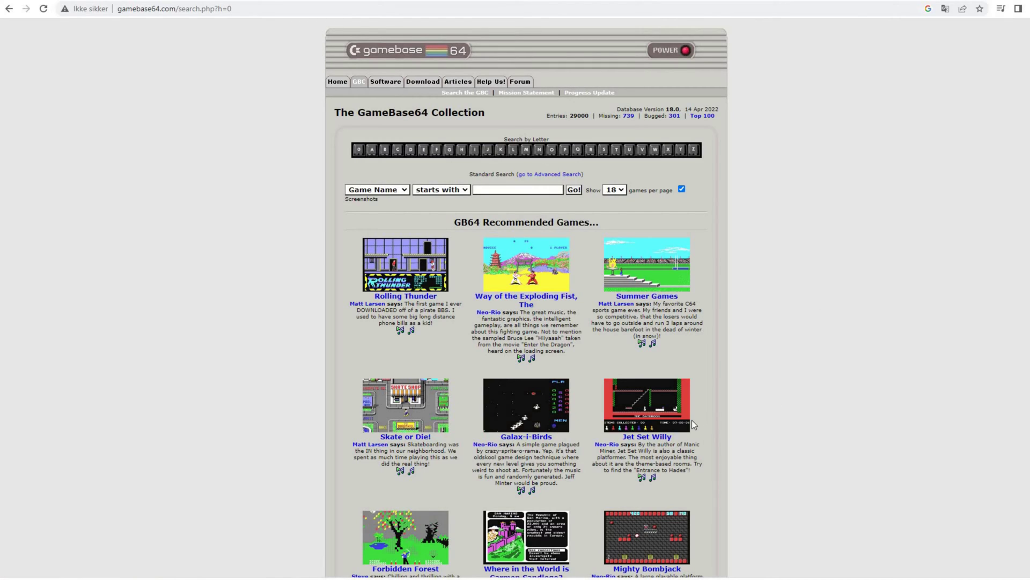
pyautogui.scroll(-2, 691, 420)
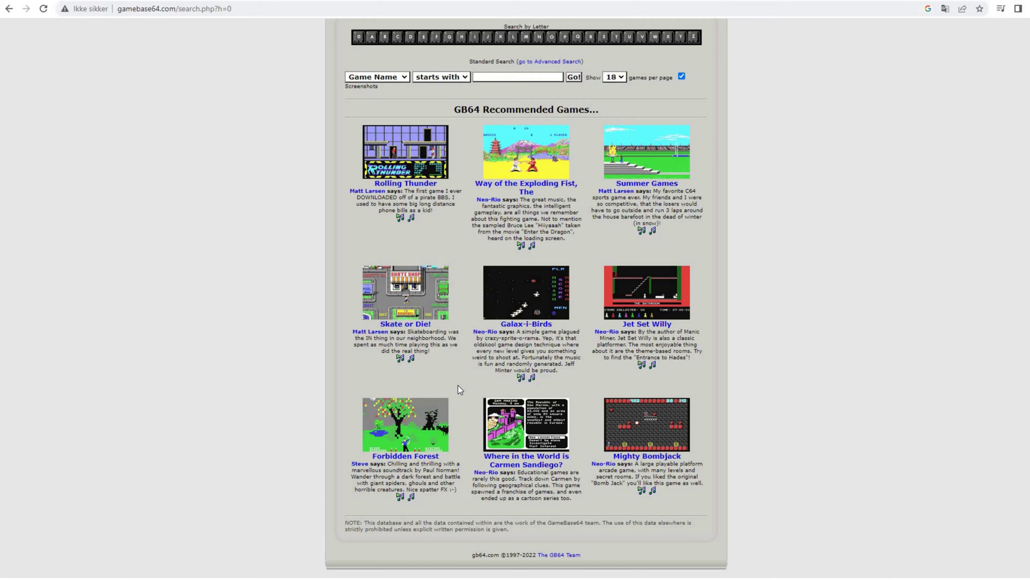
pyautogui.scroll(2, 459, 385)
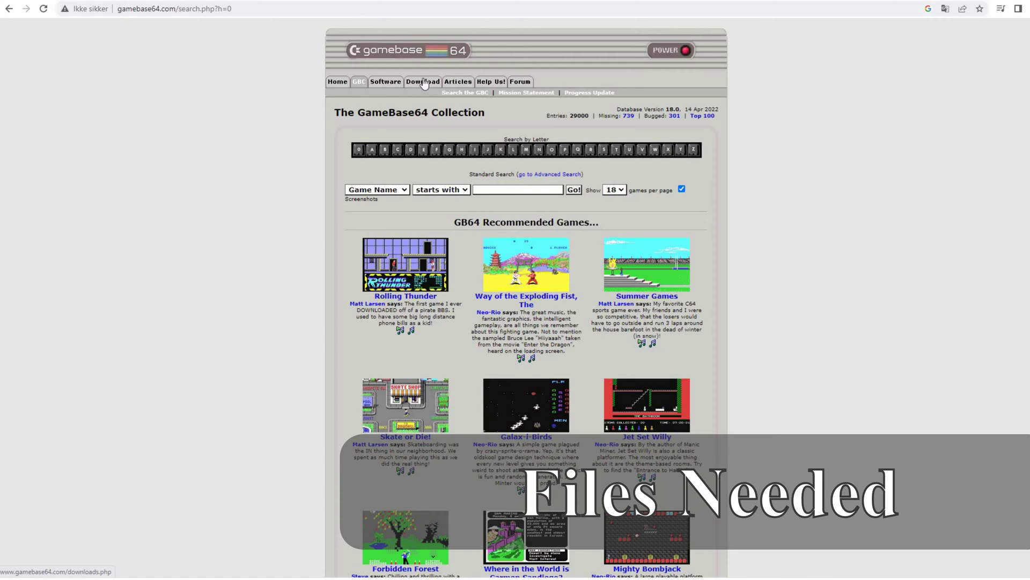
# Open Downloads and highlight The GameBase Frontend, GB64 v18 Database and GB64 v18 Screenshots titles
pyautogui.click(424, 83)
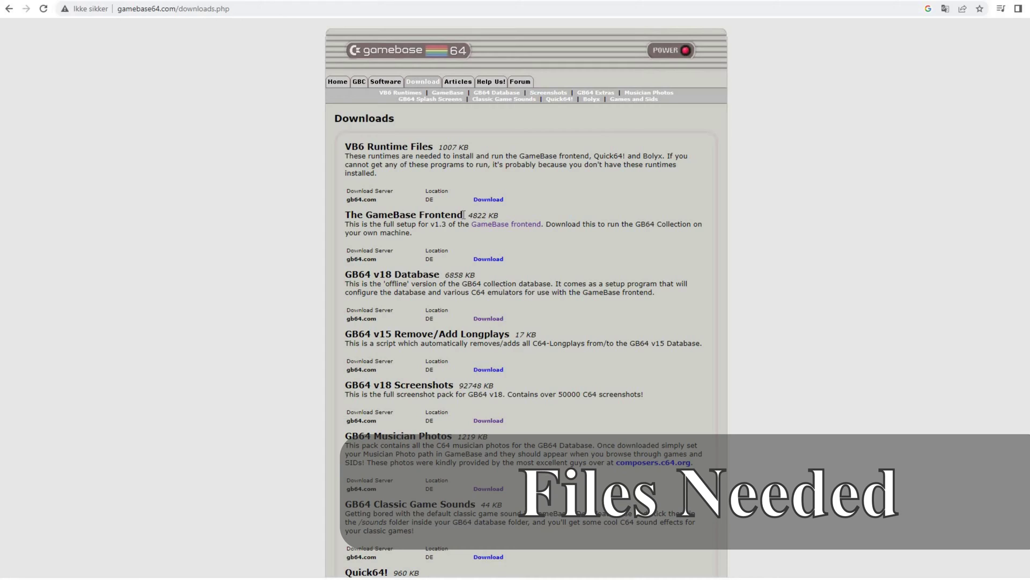
pyautogui.moveTo(462, 216); pyautogui.dragTo(345, 144)
pyautogui.click(346, 215)
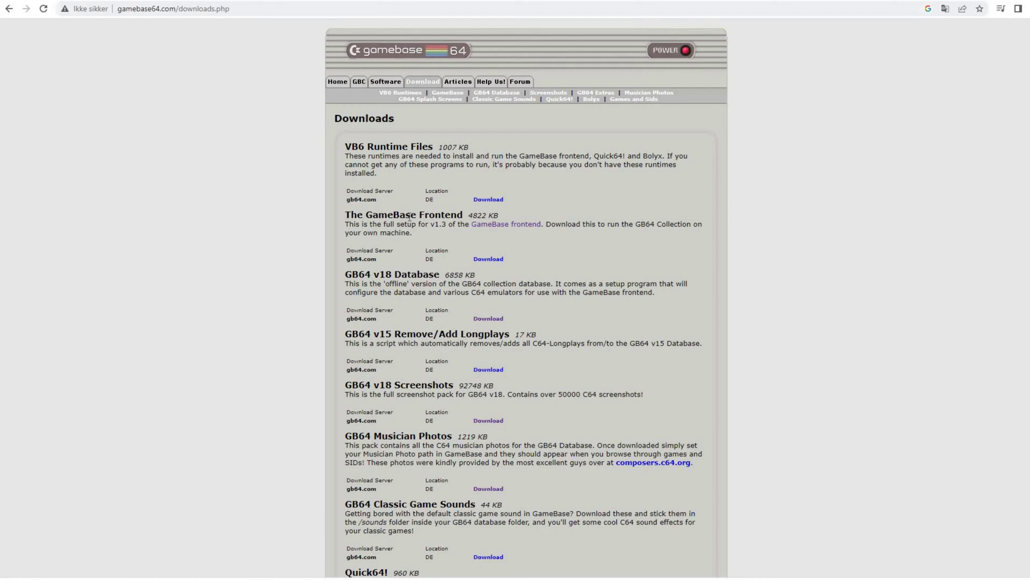
pyautogui.moveTo(345, 215); pyautogui.dragTo(457, 215)
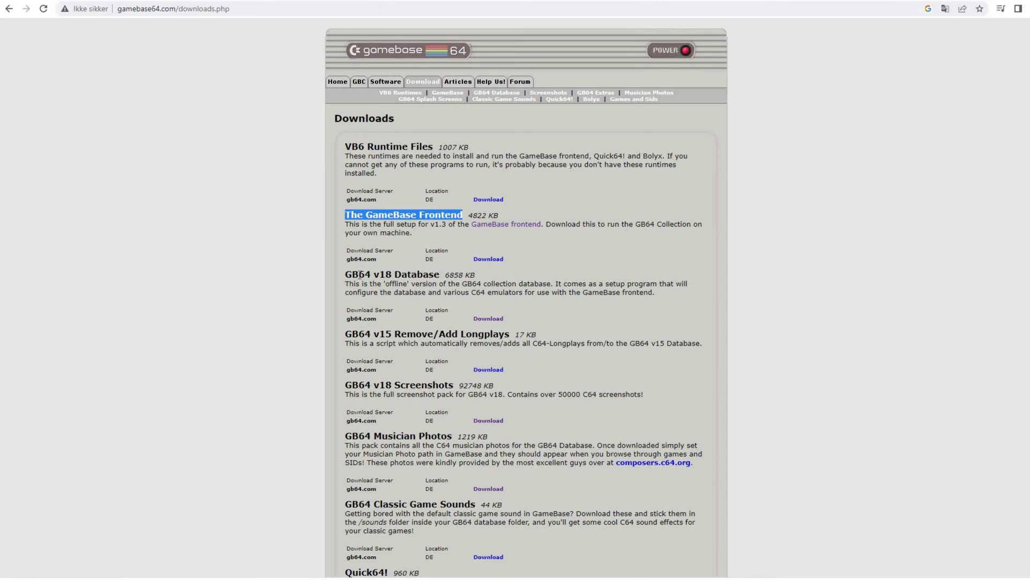
pyautogui.moveTo(441, 275); pyautogui.dragTo(345, 274)
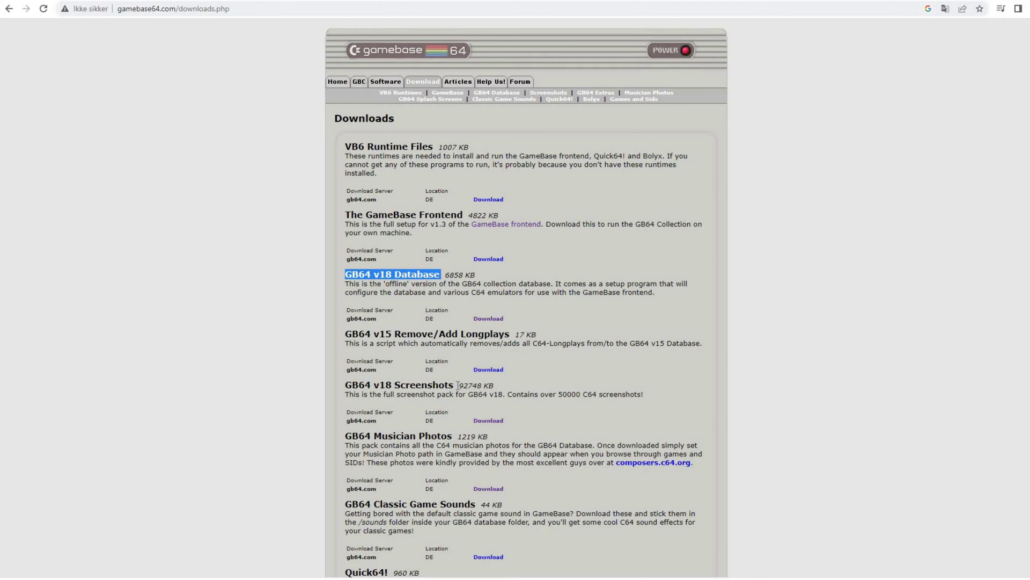
pyautogui.moveTo(454, 385); pyautogui.dragTo(344, 386)
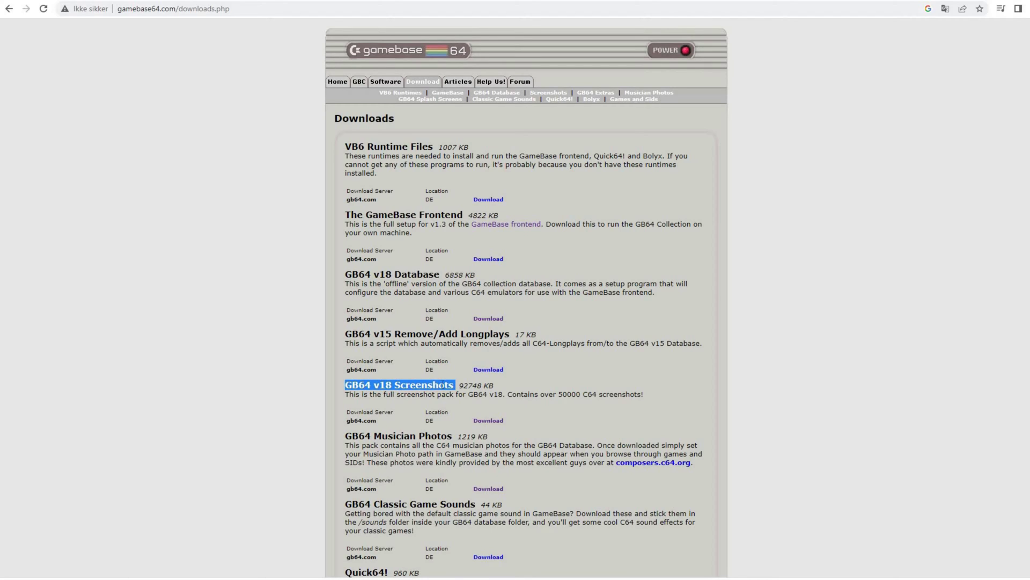
pyautogui.scroll(-1, 444, 385)
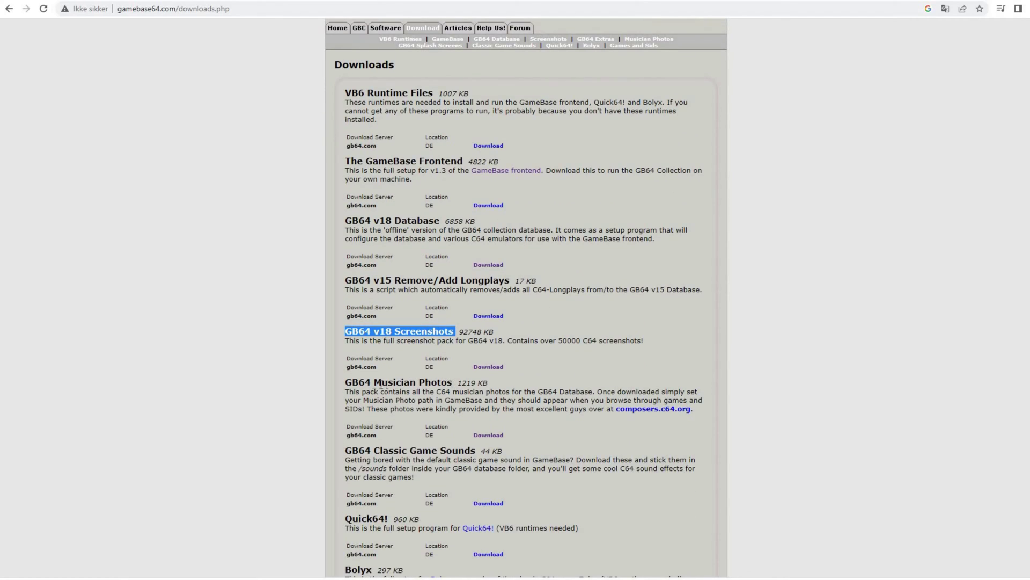
pyautogui.moveTo(452, 385); pyautogui.dragTo(346, 384)
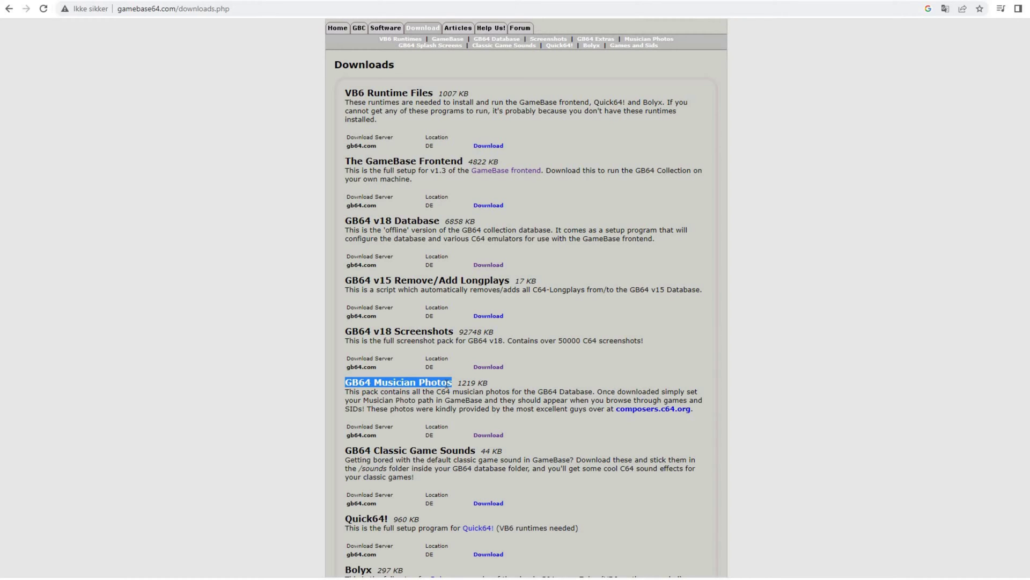
pyautogui.scroll(-2, 458, 369)
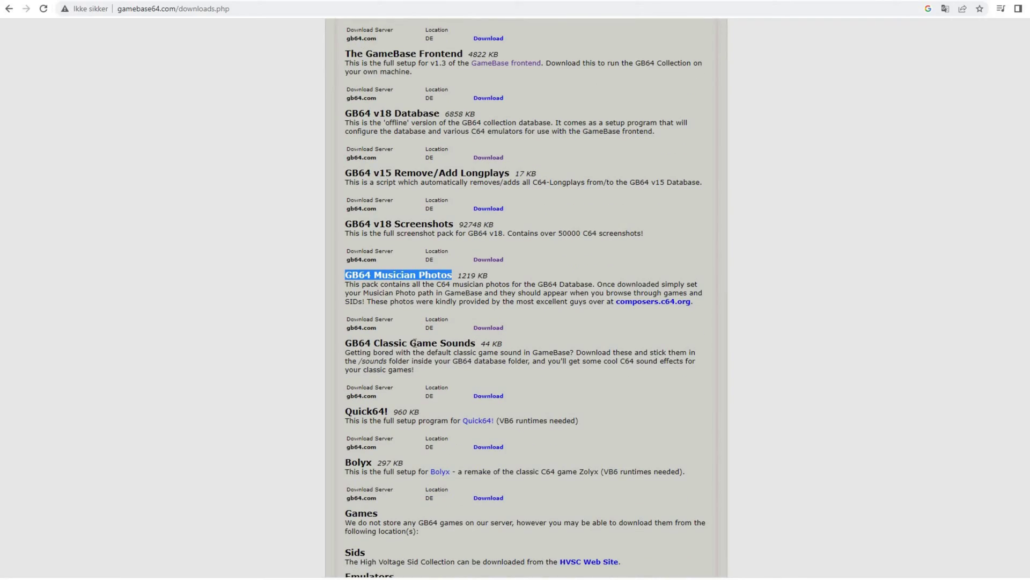
pyautogui.moveTo(476, 342); pyautogui.dragTo(346, 342)
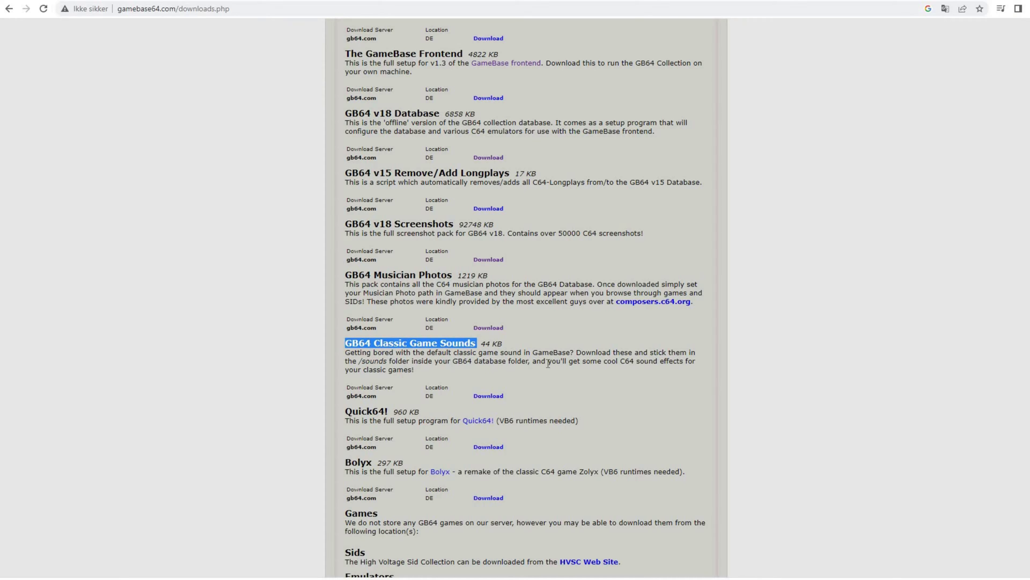
pyautogui.click(401, 343)
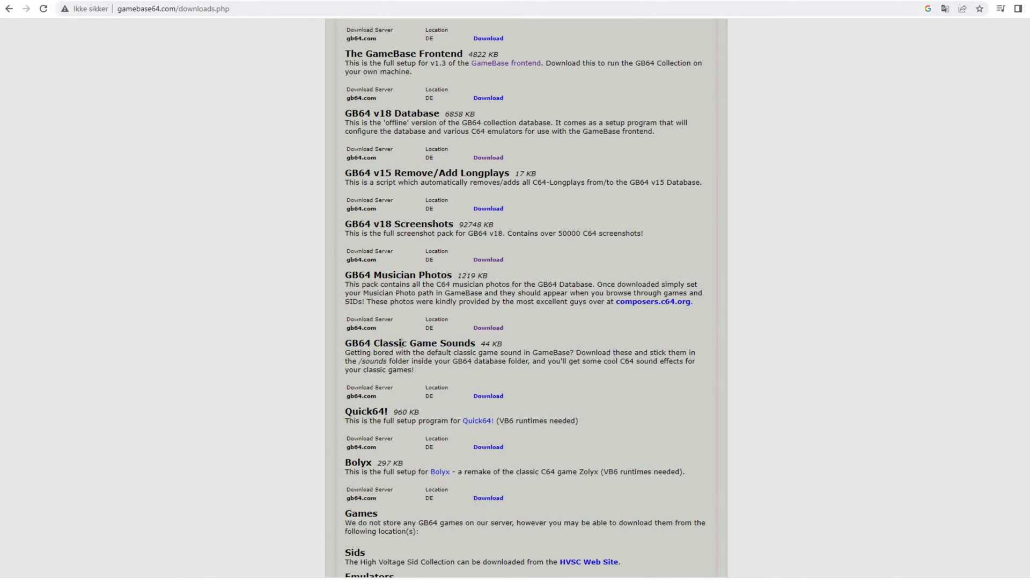
pyautogui.moveTo(477, 343); pyautogui.dragTo(346, 342)
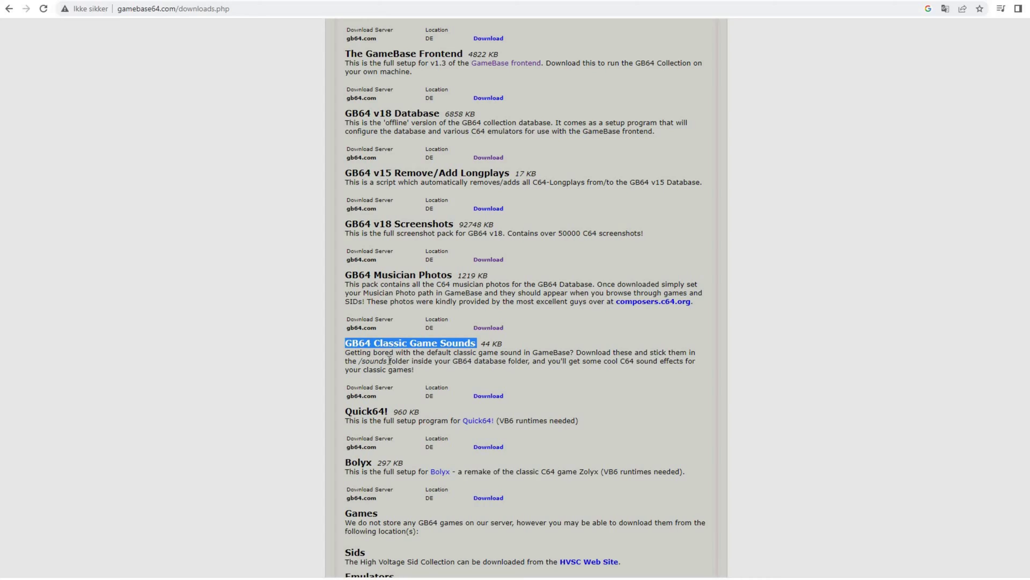
pyautogui.scroll(2, 416, 383)
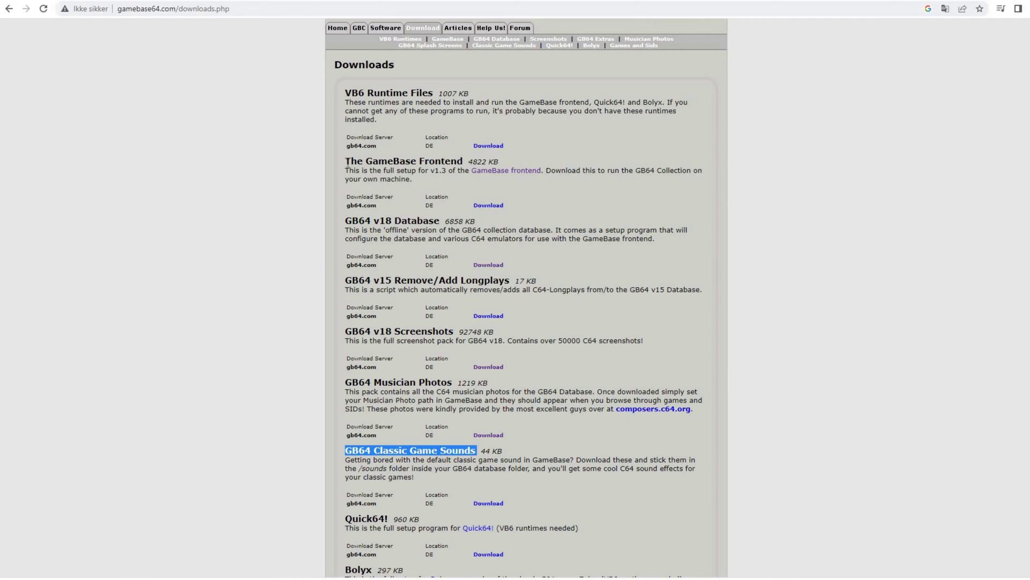
pyautogui.moveTo(346, 161); pyautogui.dragTo(462, 161)
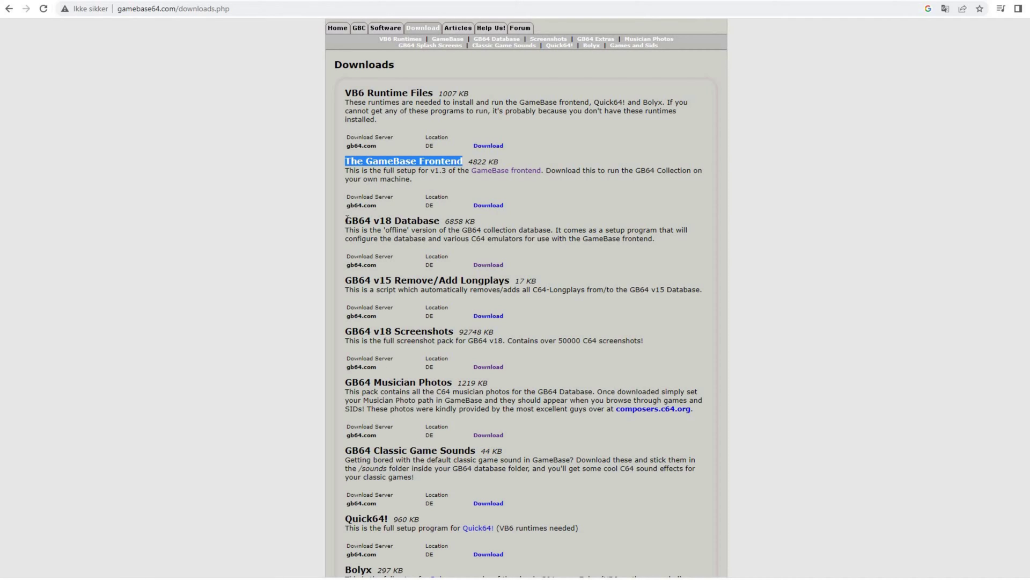
pyautogui.click(425, 221)
pyautogui.moveTo(345, 220); pyautogui.dragTo(440, 221)
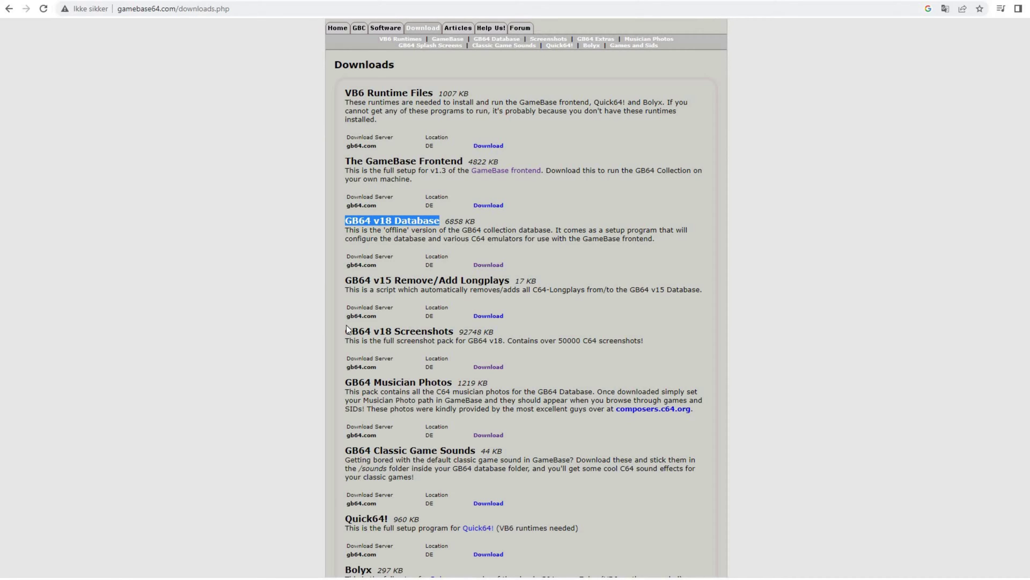
pyautogui.moveTo(346, 332); pyautogui.dragTo(457, 331)
pyautogui.moveTo(345, 382); pyautogui.dragTo(454, 382)
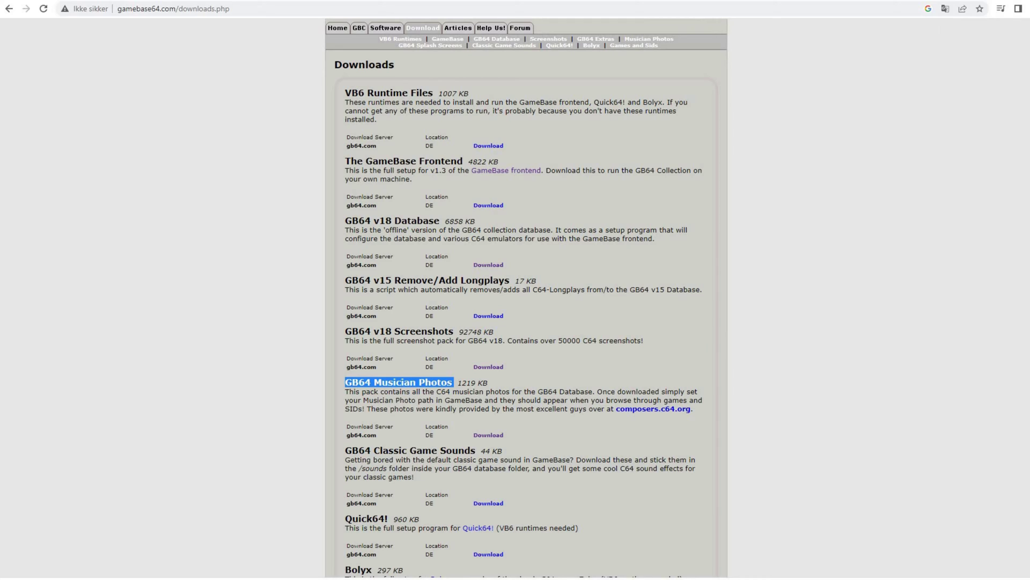
# Switch to GameBaseFrontend and select gamebase-setup-v1.3-full, gb64v05p, gb64v18 and gb64v18s in turn
pyautogui.hotkey('alt', 'Tab')
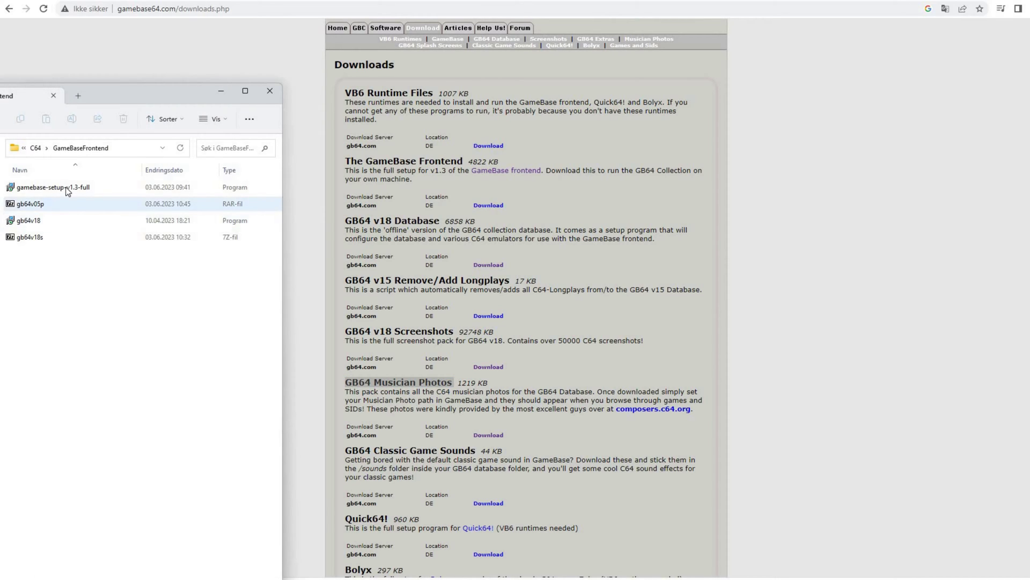
pyautogui.click(68, 192)
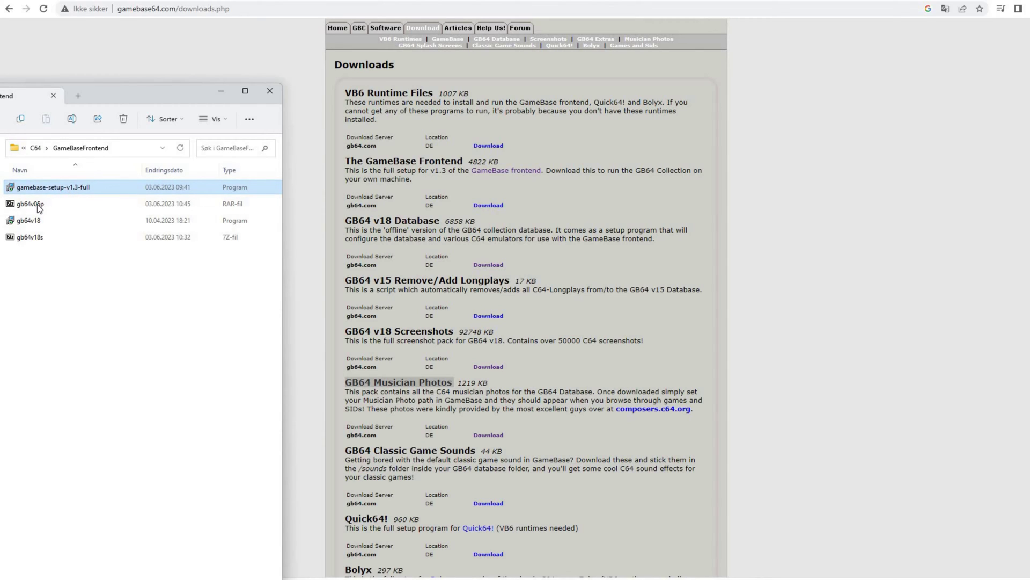
pyautogui.press('Down')
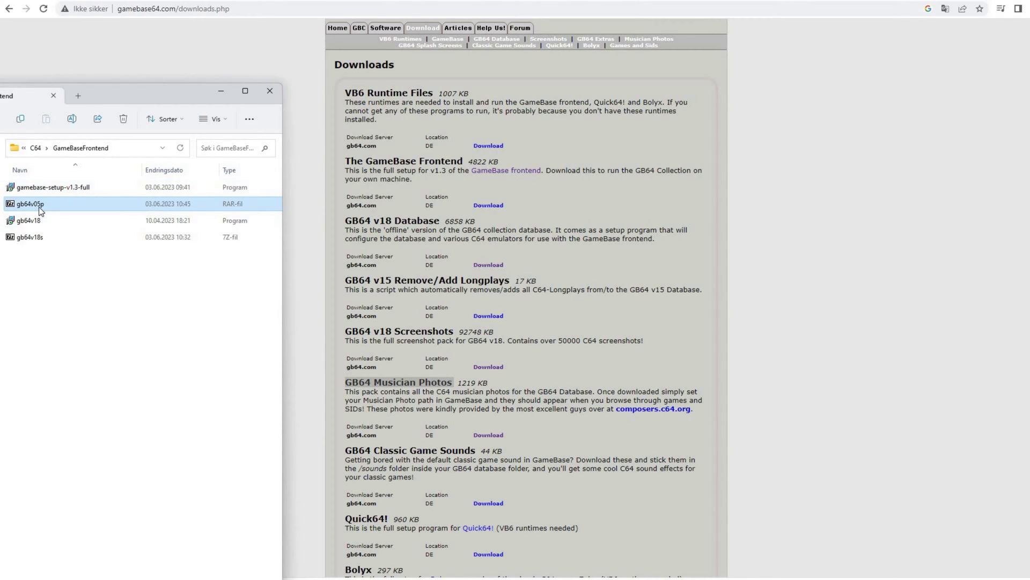
pyautogui.moveTo(50, 205)
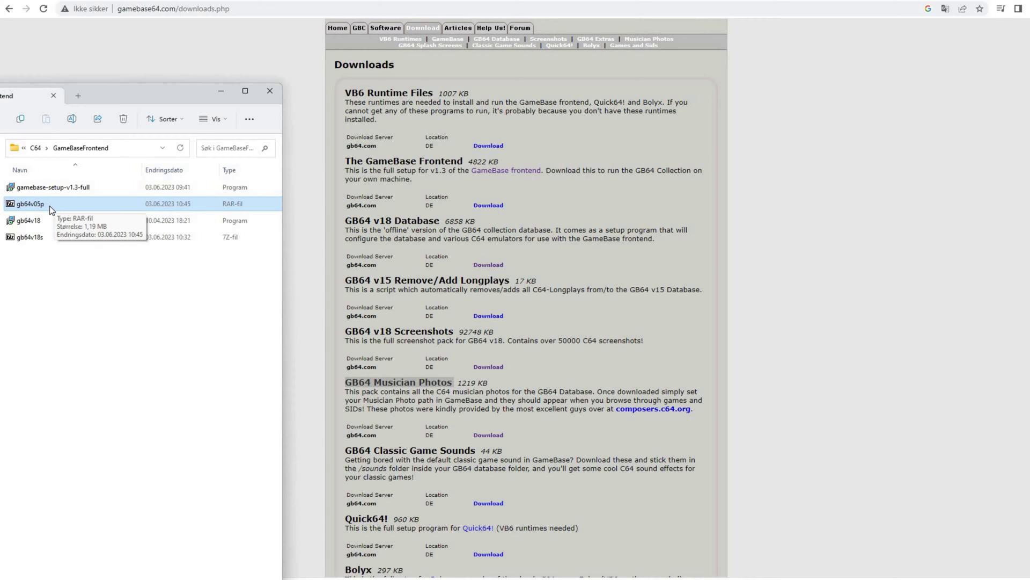
pyautogui.press('Down')
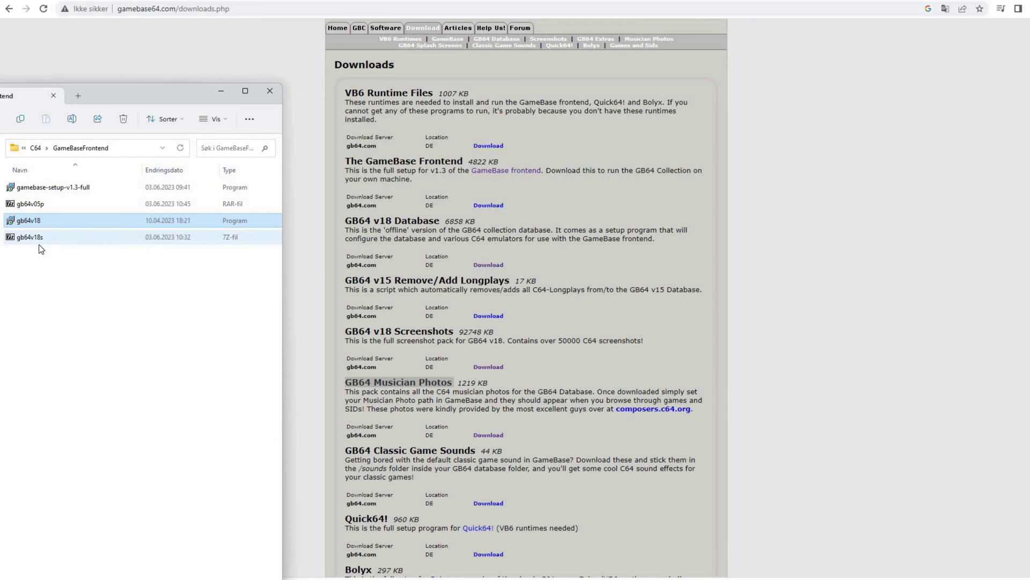
pyautogui.click(46, 238)
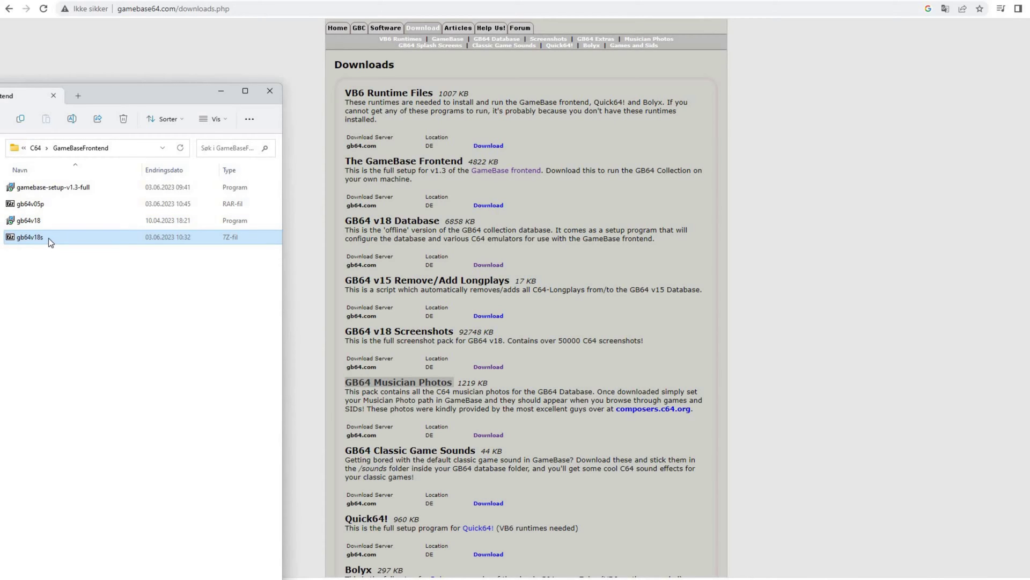
pyautogui.moveTo(48, 237)
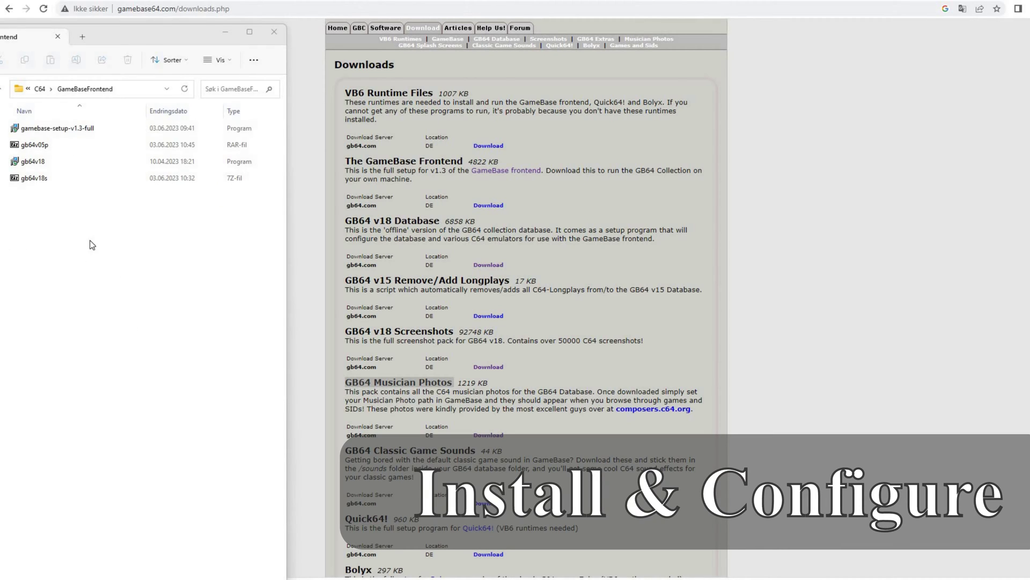
# Create a folder named installfiles, move the four downloads into it, and open it
pyautogui.moveTo(96, 250); pyautogui.dragTo(22, 129)
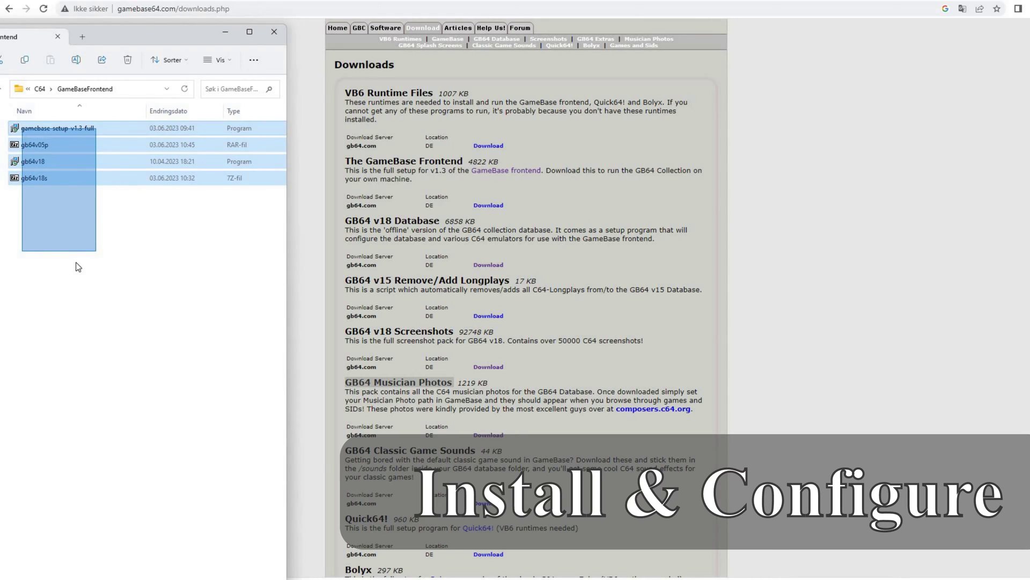
pyautogui.rightClick(103, 354)
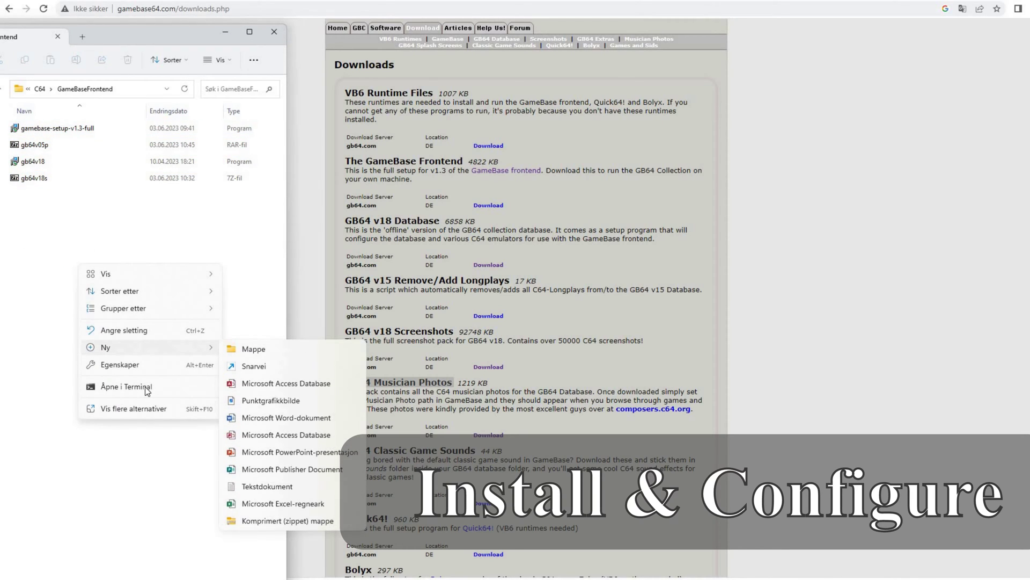
pyautogui.hotkey('ctrl', 'shift', 'n')
pyautogui.write('installfiles')
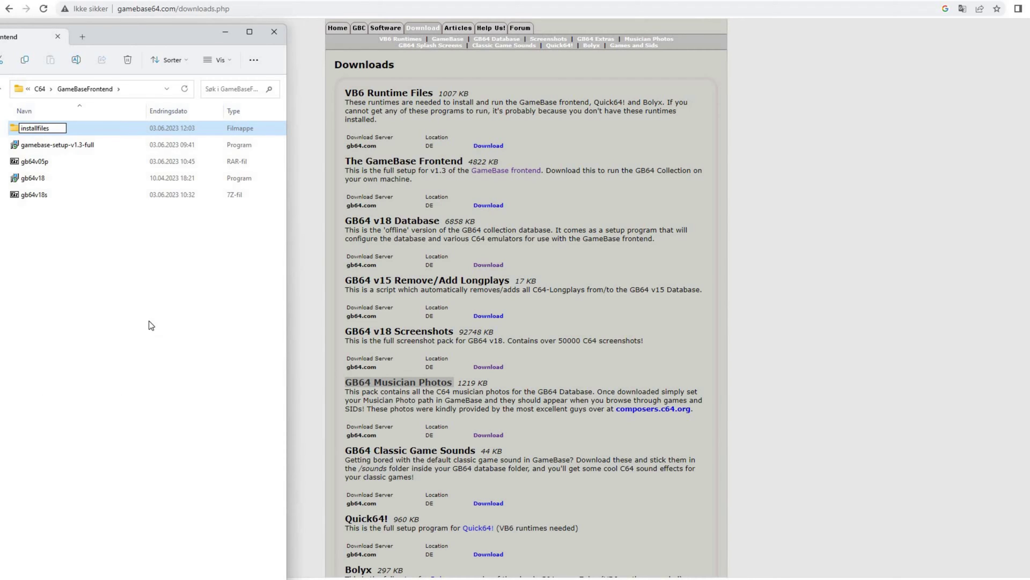
pyautogui.moveTo(93, 296); pyautogui.dragTo(67, 253)
pyautogui.moveTo(44, 151); pyautogui.dragTo(36, 128)
pyautogui.press('Return')
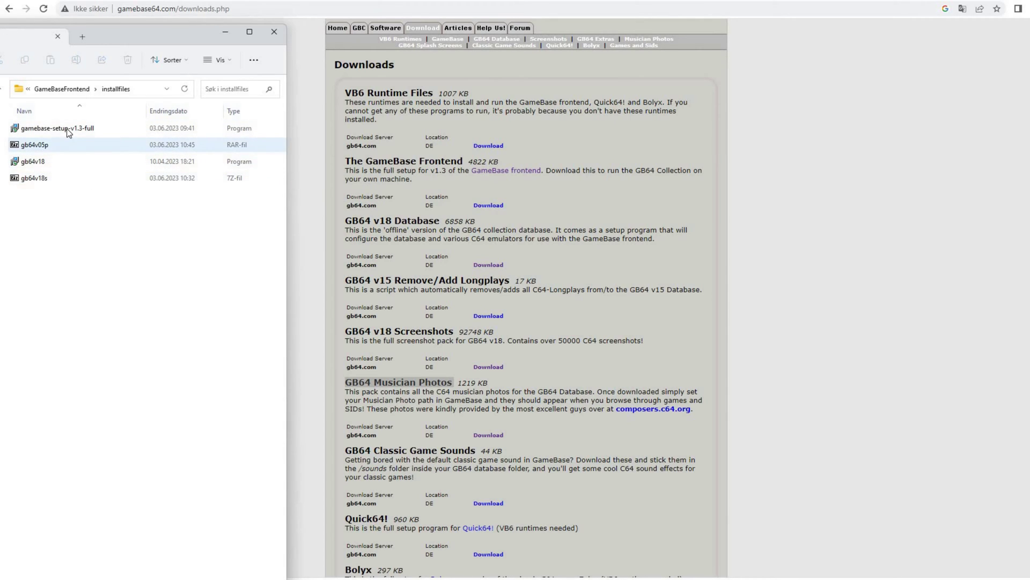
# Launch gamebase-setup-v1.3-full and accept the GameBase license agreement
pyautogui.click(66, 128)
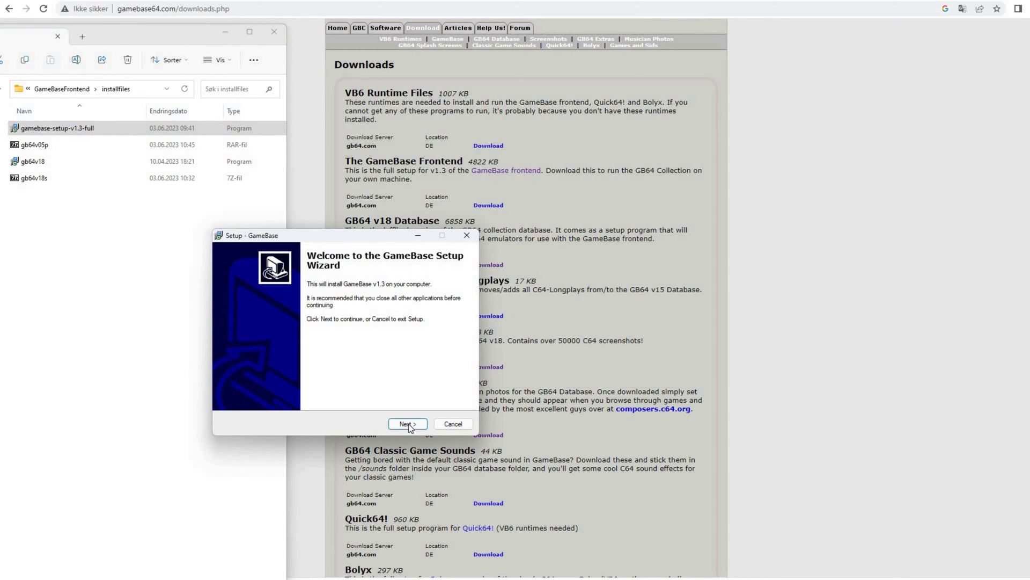
pyautogui.click(408, 424)
pyautogui.hotkey('alt', 'a')
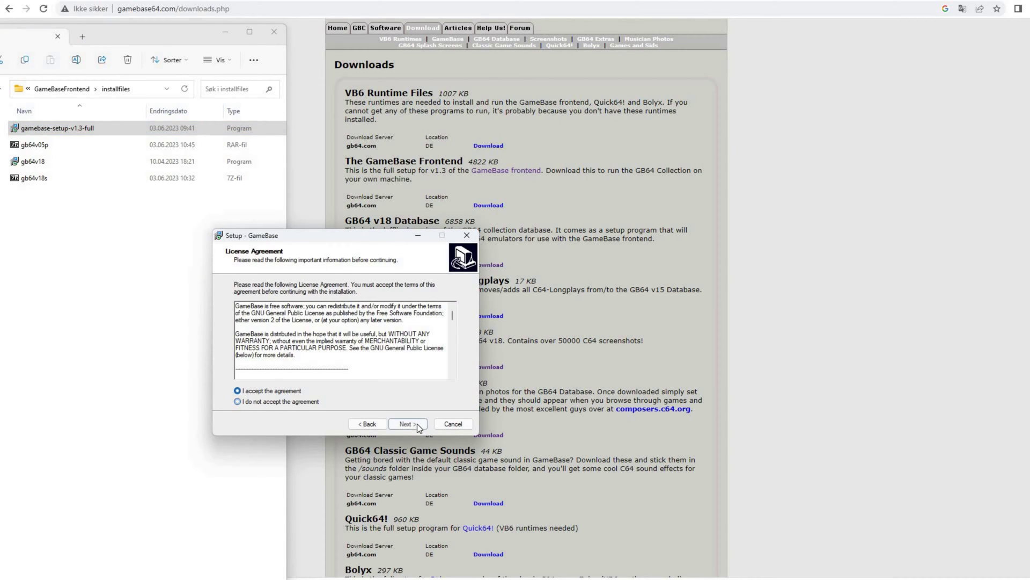
pyautogui.click(417, 423)
pyautogui.press('Return')
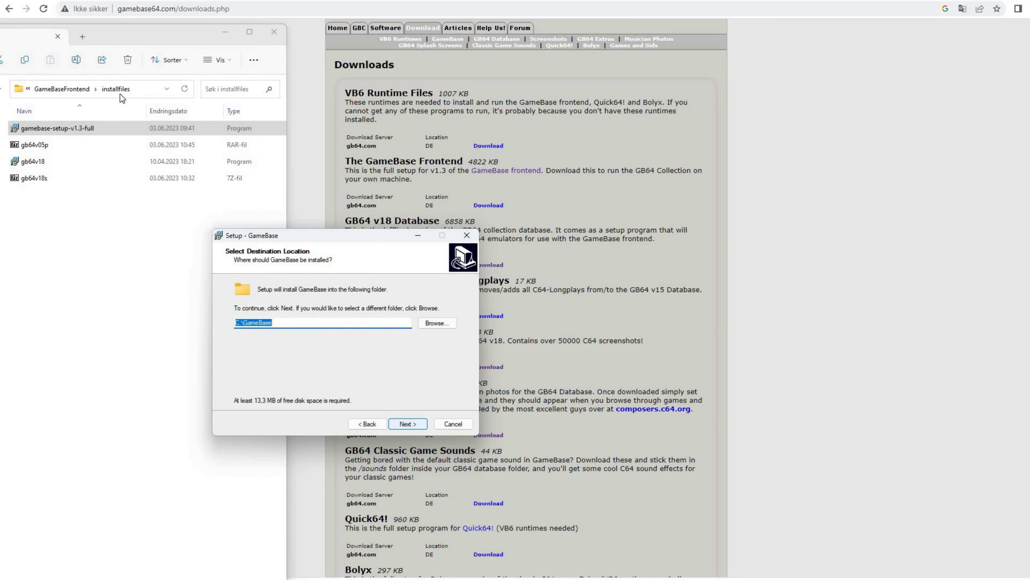
# Copy the GameBaseFrontend folder path and paste it as the install location
pyautogui.click(140, 100)
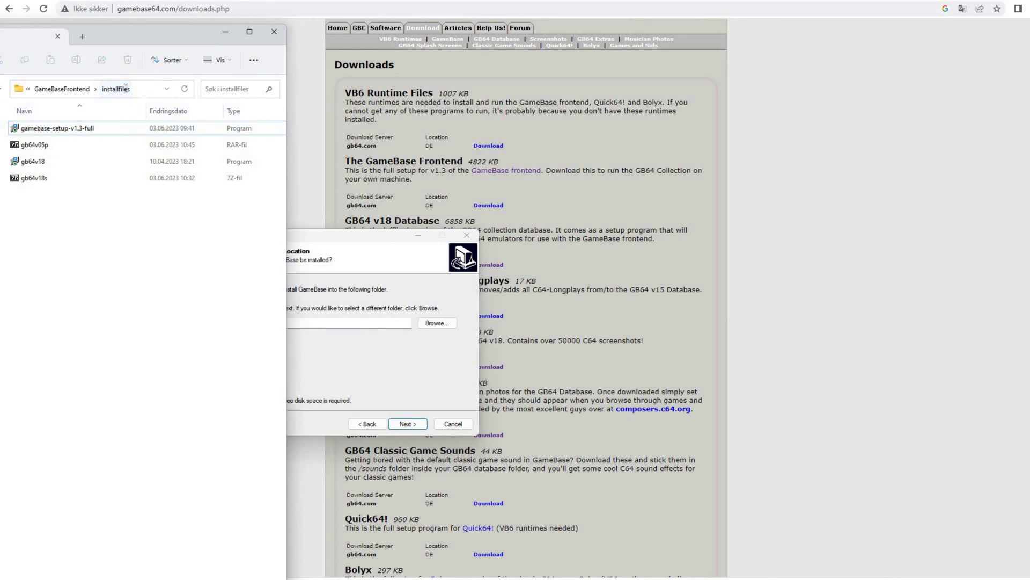
pyautogui.click(140, 89)
pyautogui.hotkey('shift', 'Left')
pyautogui.hotkey('shift', 'Left')
pyautogui.hotkey('shift', 'Left')
pyautogui.hotkey('shift', 'Left')
pyautogui.hotkey('shift', 'Left')
pyautogui.hotkey('shift', 'Left')
pyautogui.hotkey('shift', 'Left')
pyautogui.hotkey('shift', 'Left')
pyautogui.hotkey('shift', 'Left')
pyautogui.hotkey('shift', 'Left')
pyautogui.hotkey('shift', 'Left')
pyautogui.hotkey('shift', 'Left')
pyautogui.hotkey('shift', 'Left')
pyautogui.hotkey('ctrl', 'c')
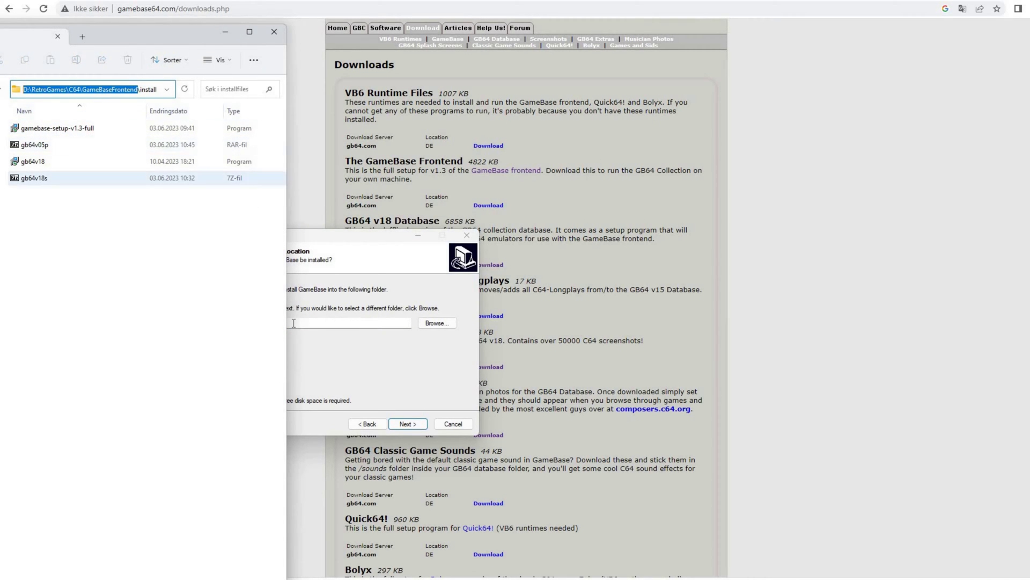
pyautogui.click(341, 388)
pyautogui.hotkey('ctrl', 'v')
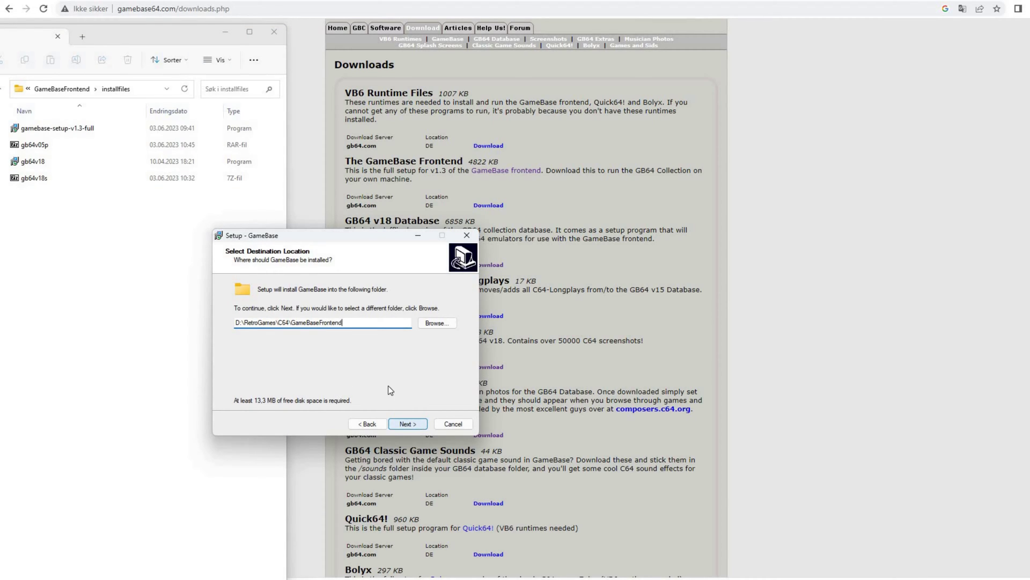
# Install into the existing folder with no Start Menu folder and no desktop shortcut
pyautogui.click(407, 423)
pyautogui.click(373, 383)
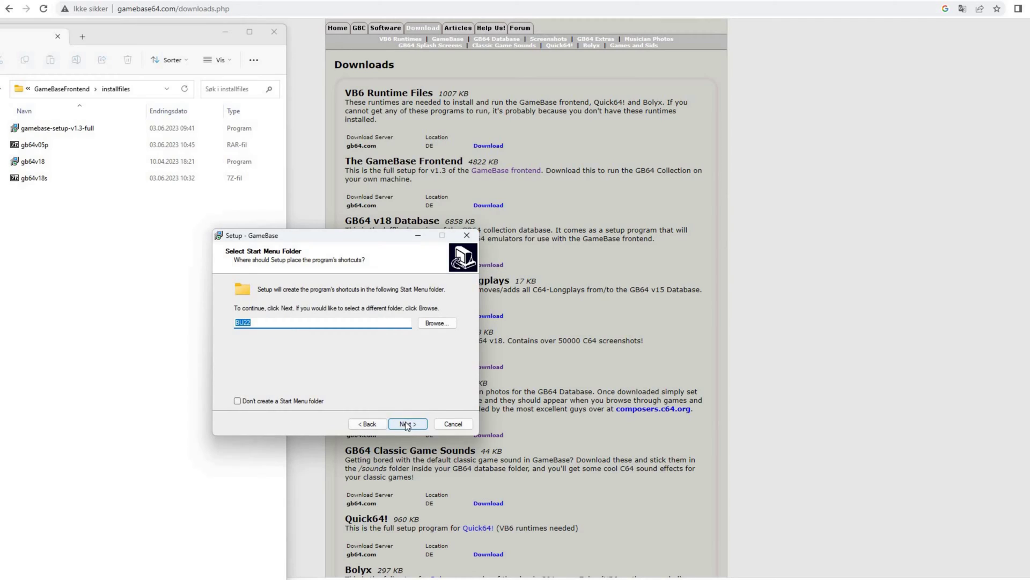
pyautogui.click(237, 401)
pyautogui.click(408, 423)
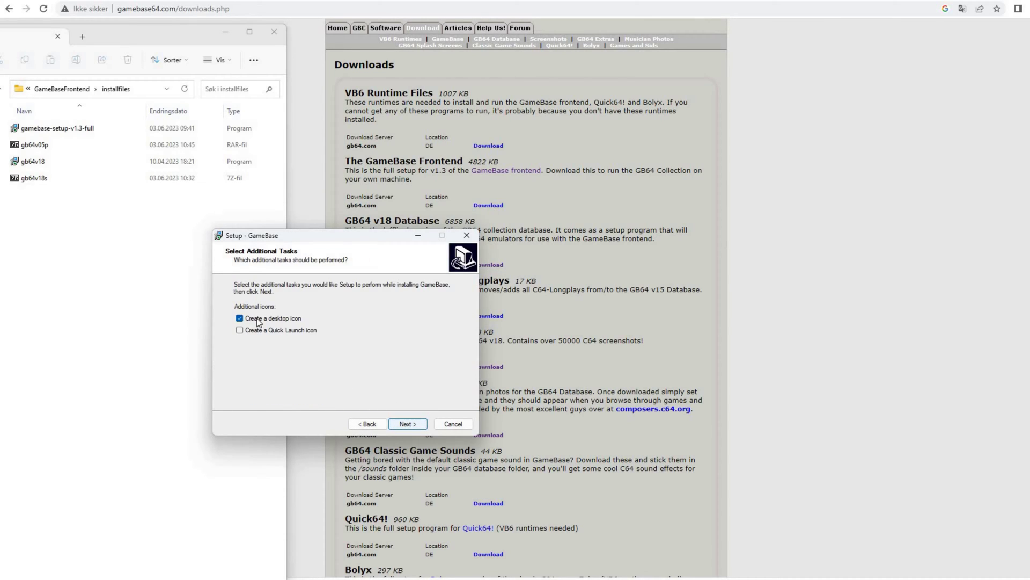
pyautogui.click(257, 317)
pyautogui.click(413, 424)
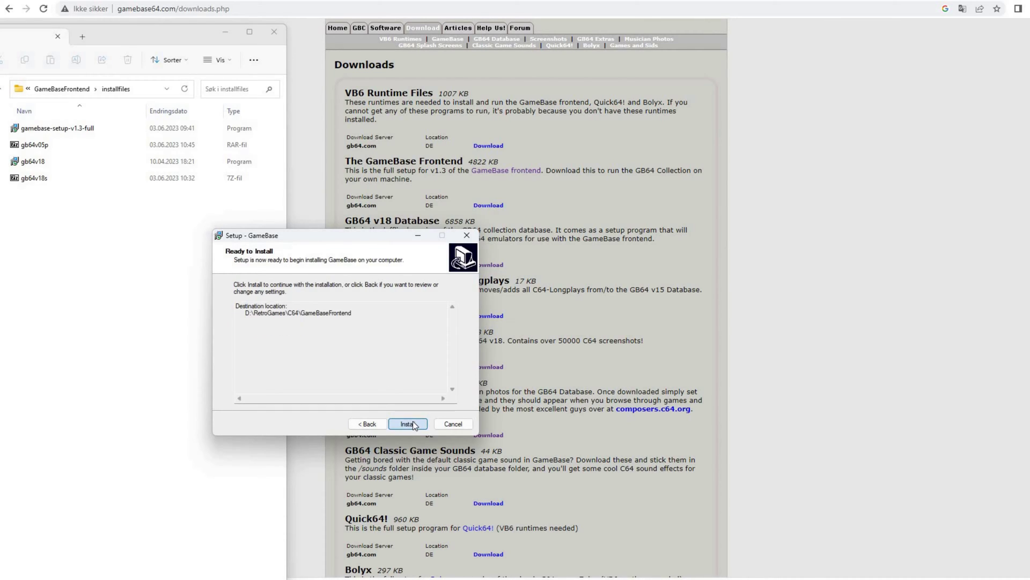
pyautogui.click(408, 424)
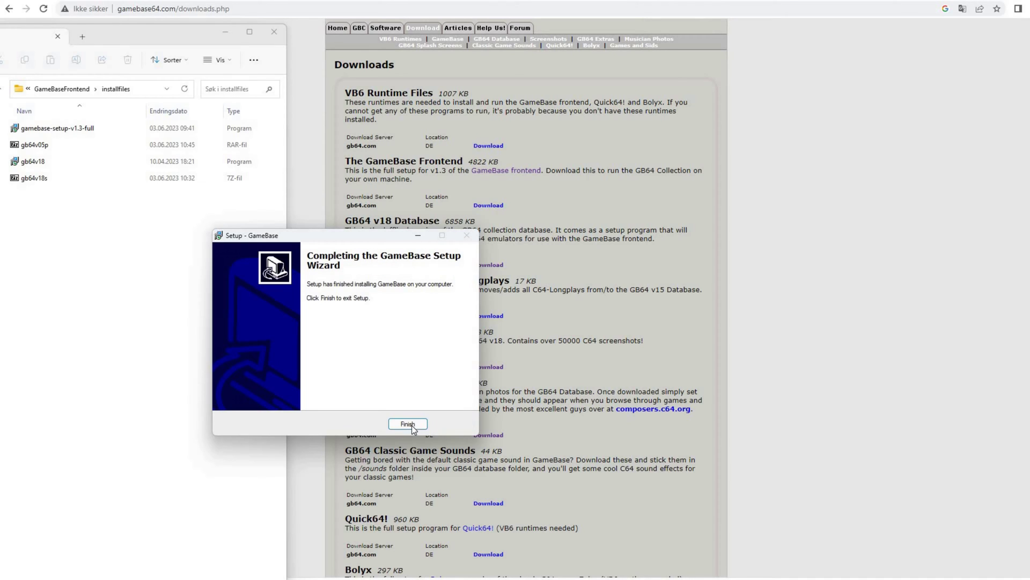
pyautogui.click(408, 424)
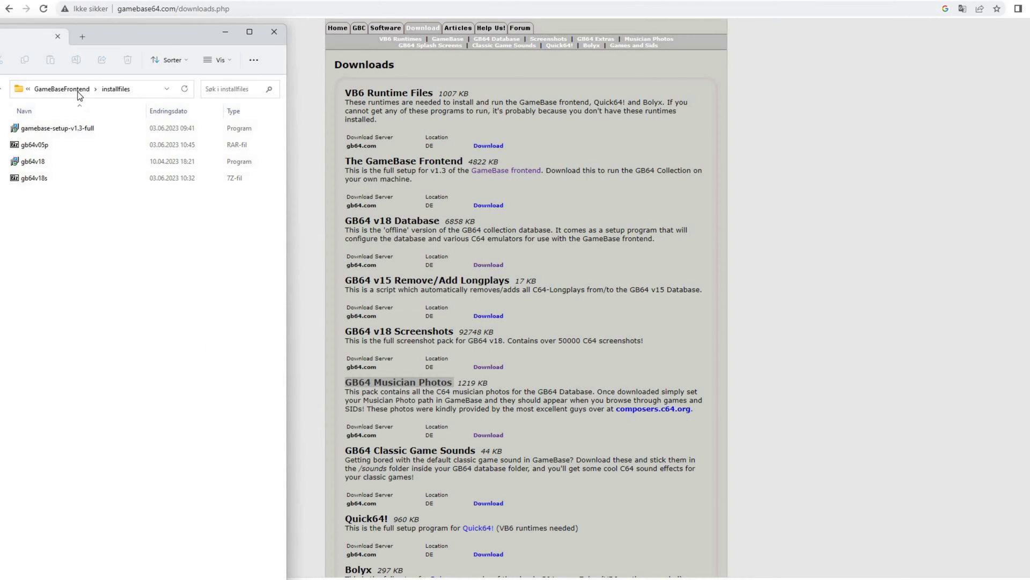
# Go up to GameBaseFrontend and select the newly installed GameBase files to review them
pyautogui.click(77, 90)
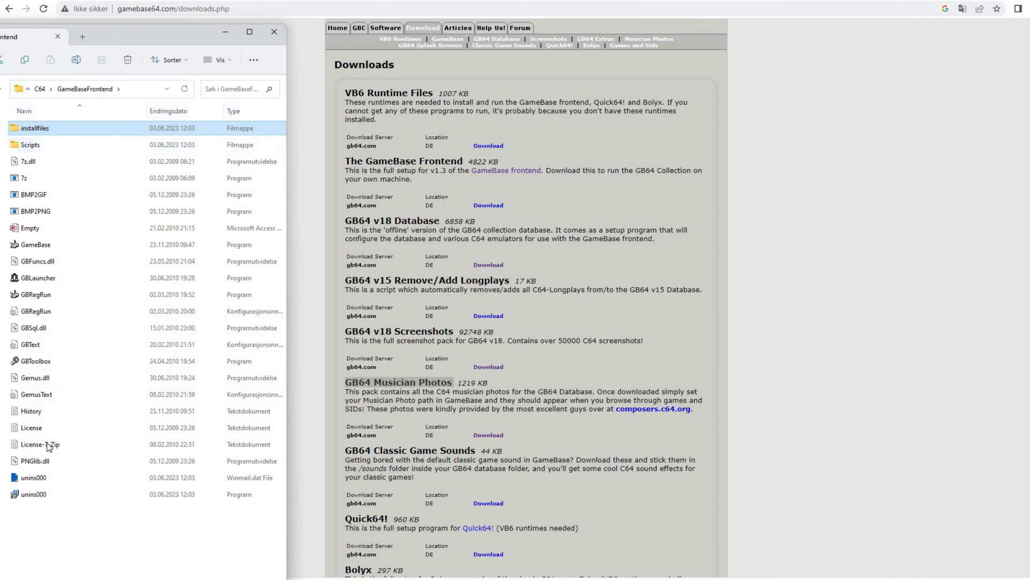
pyautogui.press('Down')
pyautogui.hotkey('shift', 'End')
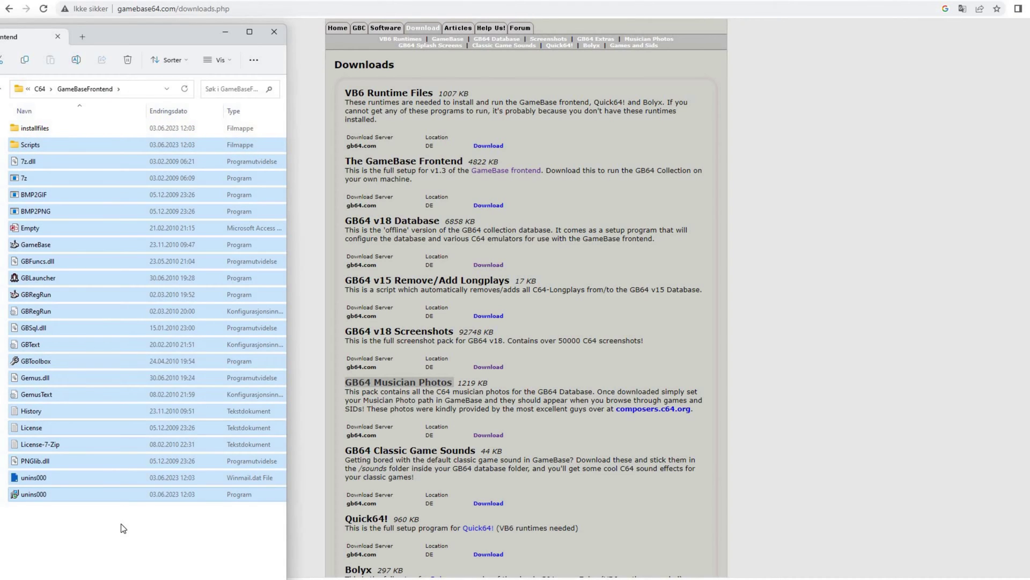
pyautogui.click(131, 520)
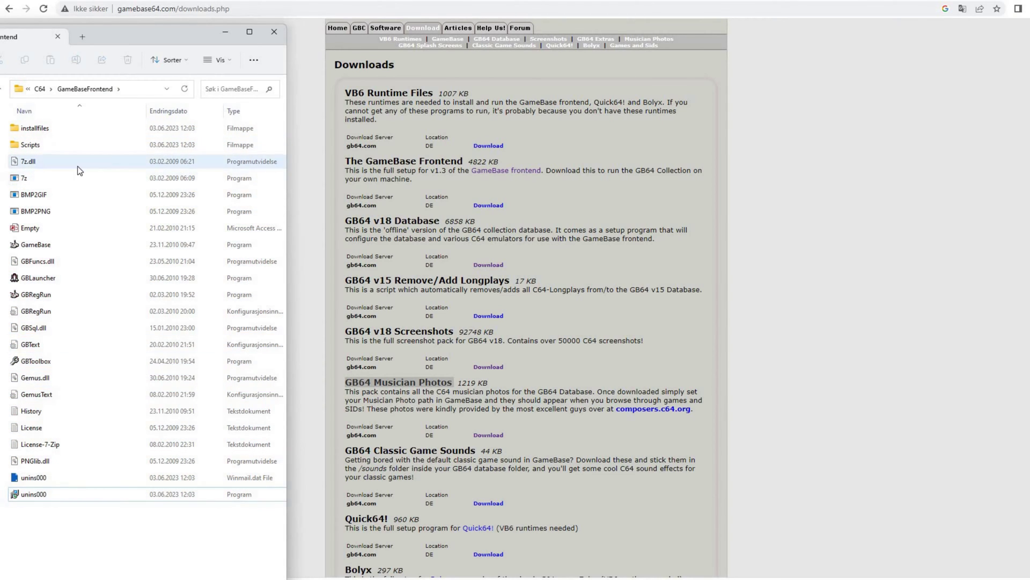
# Run the gb64v18 collection installer from installfiles and accept its license
pyautogui.doubleClick(34, 129)
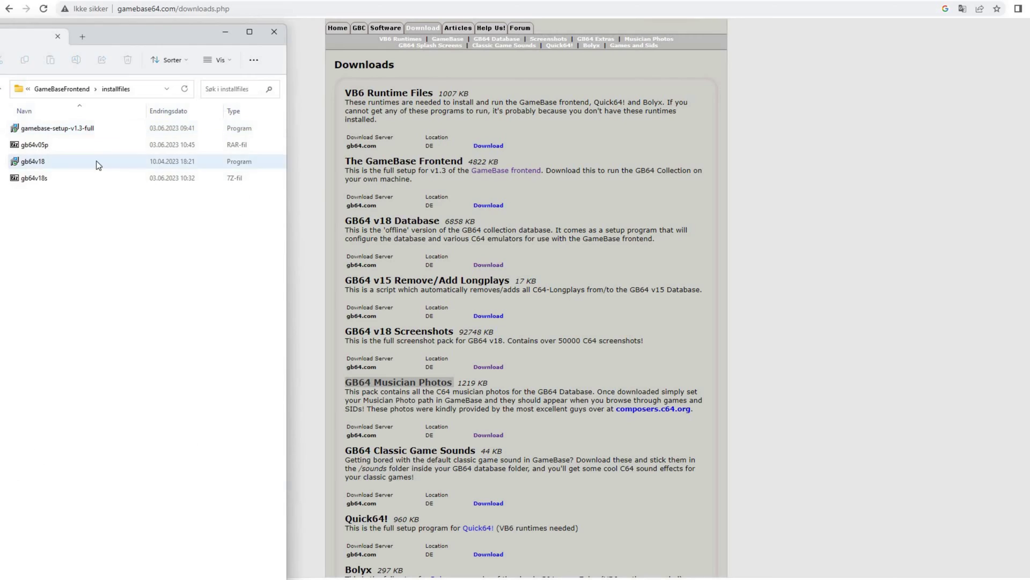
pyautogui.doubleClick(31, 161)
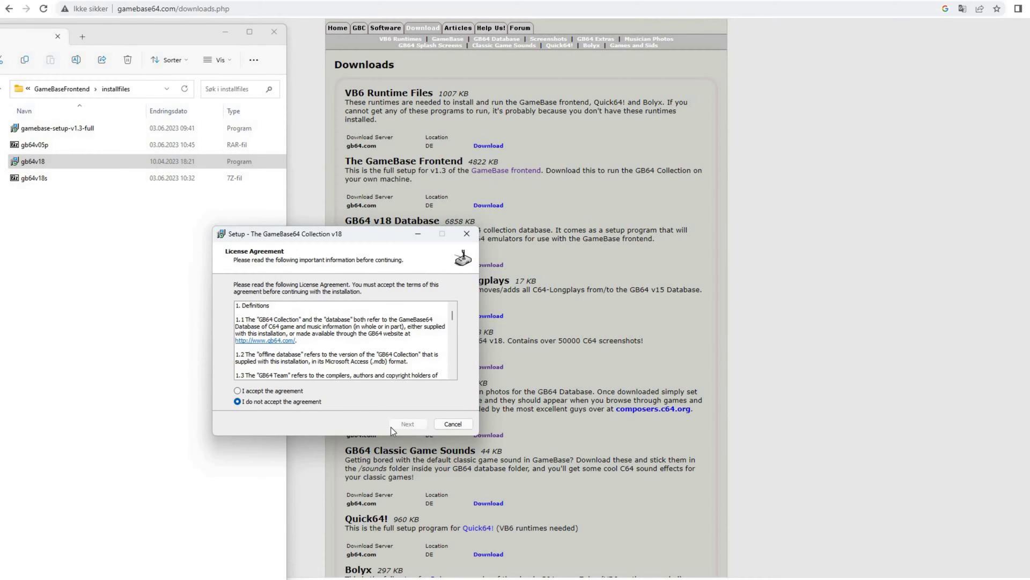
pyautogui.press('Up')
pyautogui.click(421, 426)
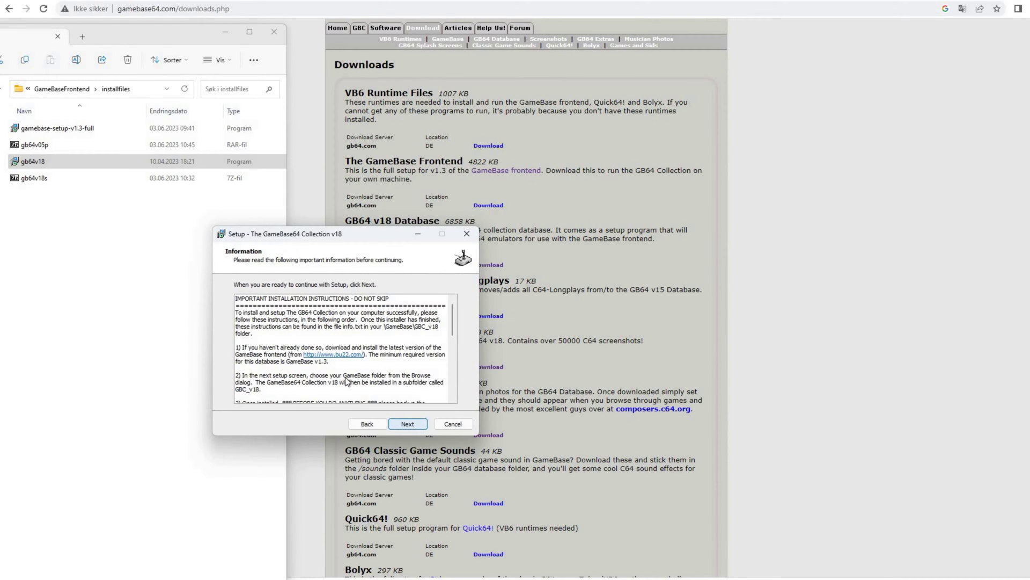
pyautogui.press('Return')
# Set the destination to D:\RetroGames\C64\GameBaseFrontend\GBC_v18 by pasting the copied folder path
pyautogui.click(322, 323)
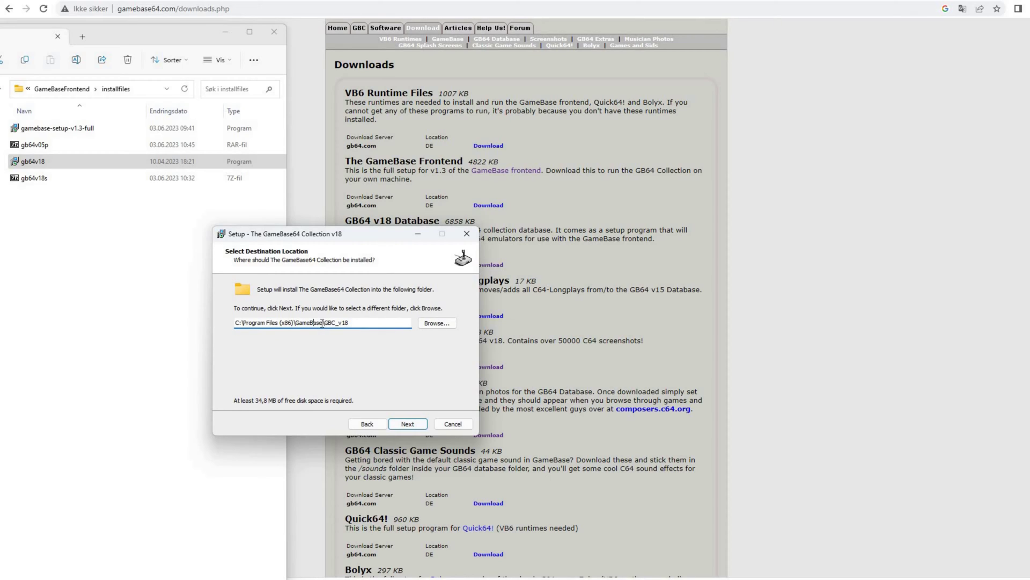
pyautogui.click(142, 88)
pyautogui.click(146, 93)
pyautogui.hotkey('ctrl', 'c')
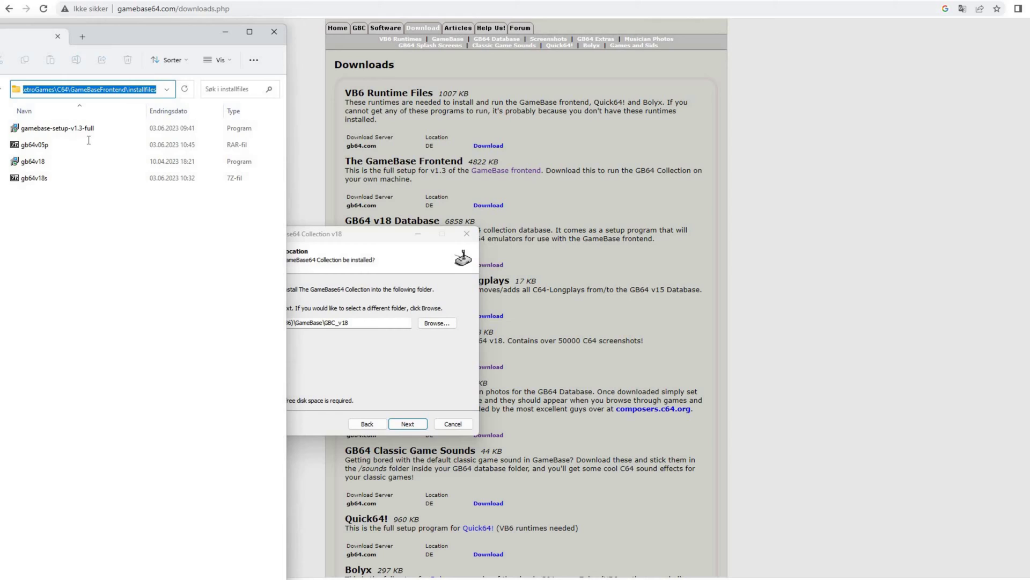
pyautogui.click(321, 323)
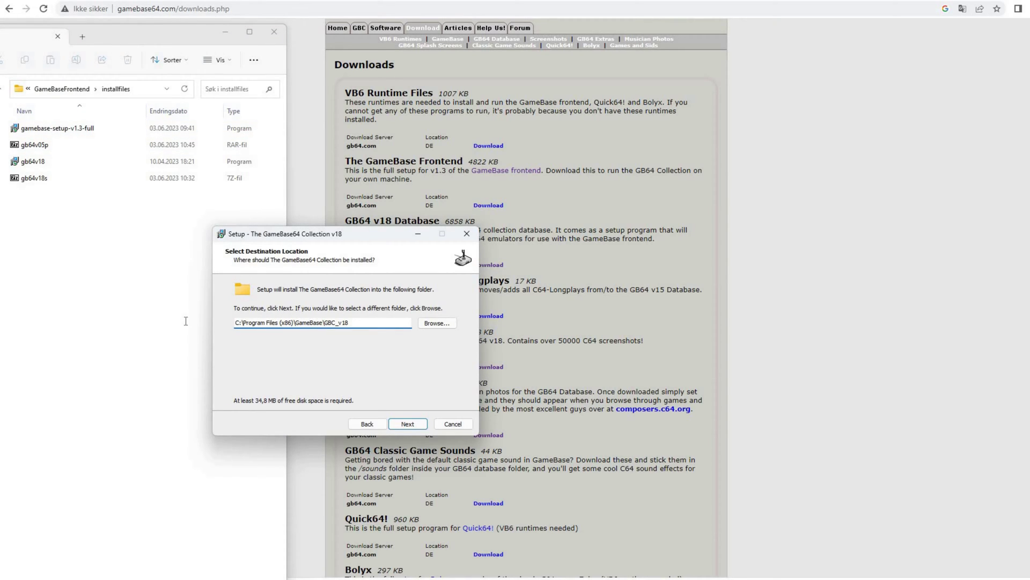
pyautogui.press('Right')
pyautogui.press('Right')
pyautogui.press('Right')
pyautogui.hotkey('shift', 'Home')
pyautogui.hotkey('ctrl', 'v')
pyautogui.hotkey('ctrl', 'shift', 'Left')
pyautogui.hotkey('ctrl', 'shift', 'Left')
pyautogui.hotkey('ctrl', 'shift', 'Left')
pyautogui.hotkey('ctrl', 'shift', 'Left')
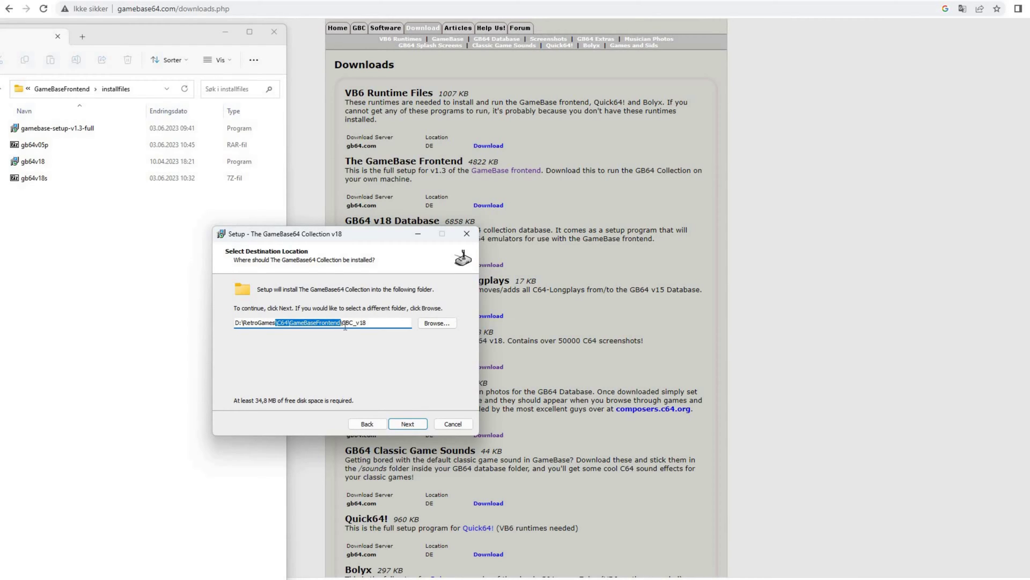
pyautogui.click(370, 324)
pyautogui.hotkey('ctrl', 'shift', 'Left')
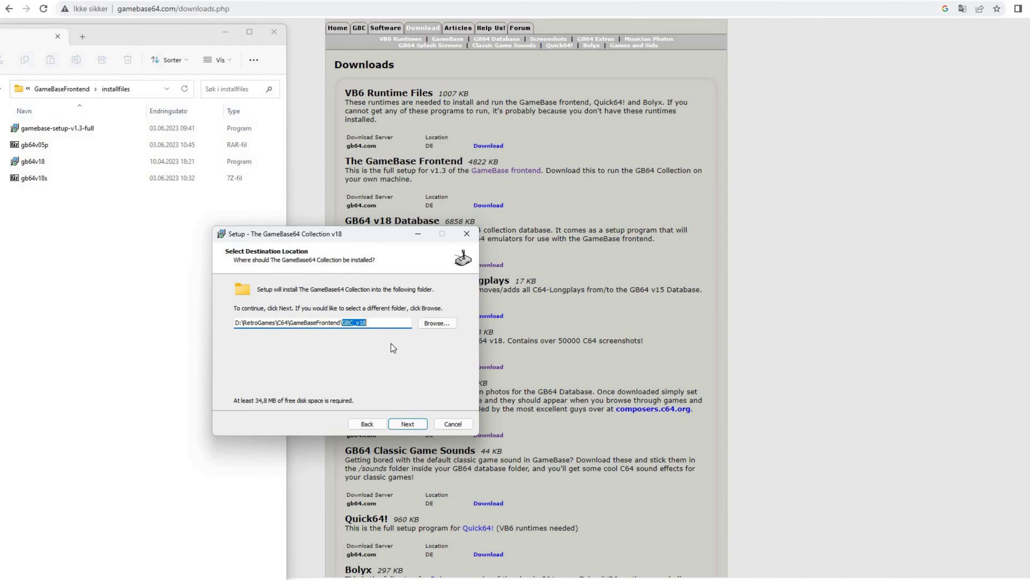
pyautogui.press('End')
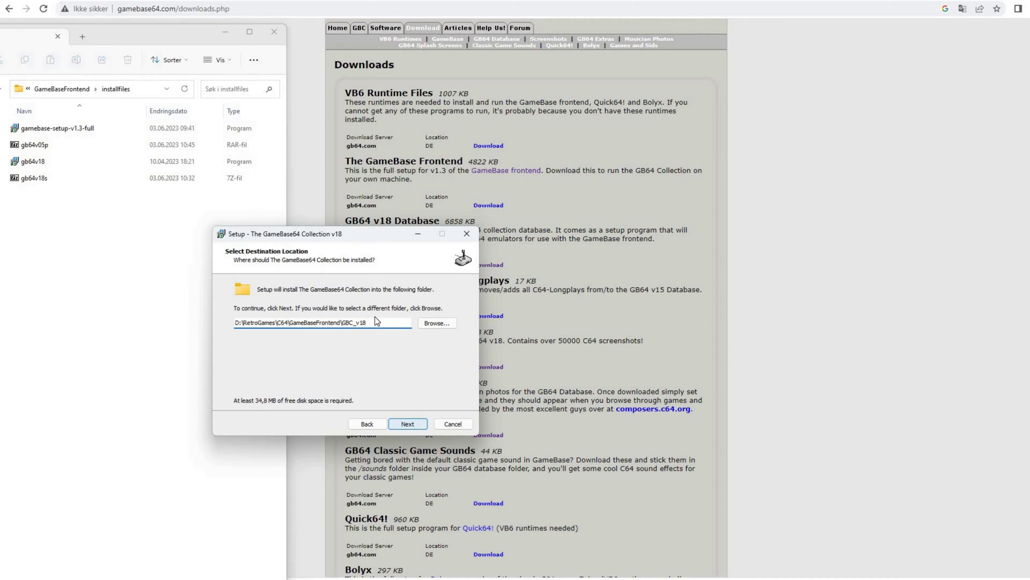
pyautogui.doubleClick(345, 322)
# Install the collection, then open the new GBC_v18 folder in GameBaseFrontend to check it
pyautogui.click(410, 423)
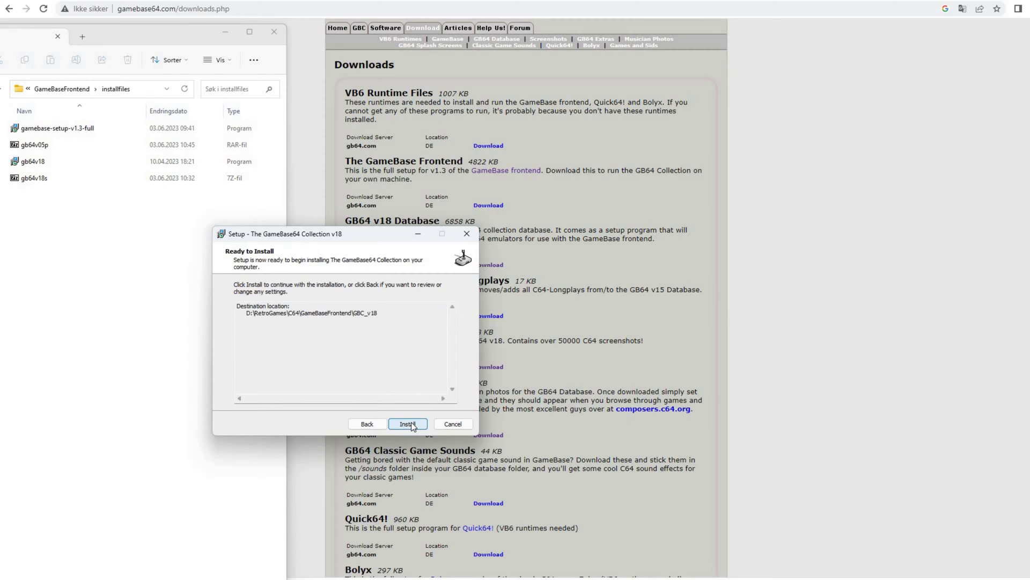
pyautogui.click(411, 422)
pyautogui.press('Return')
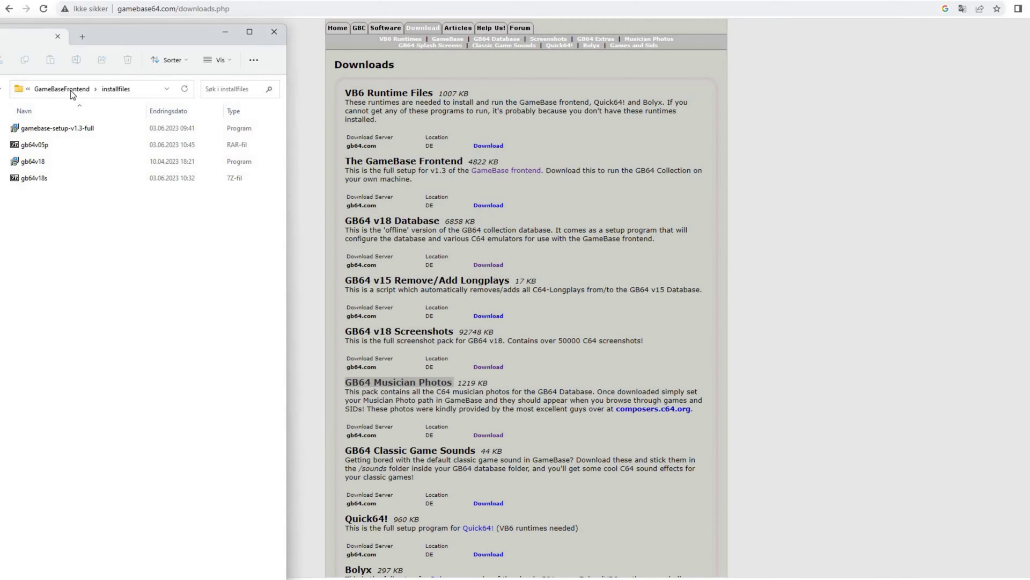
pyautogui.click(72, 89)
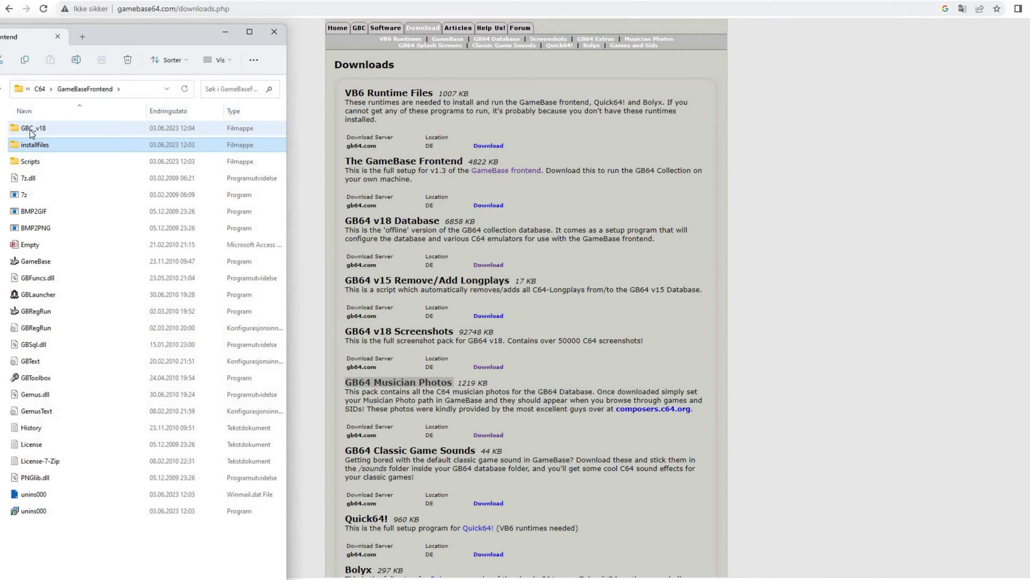
pyautogui.click(32, 129)
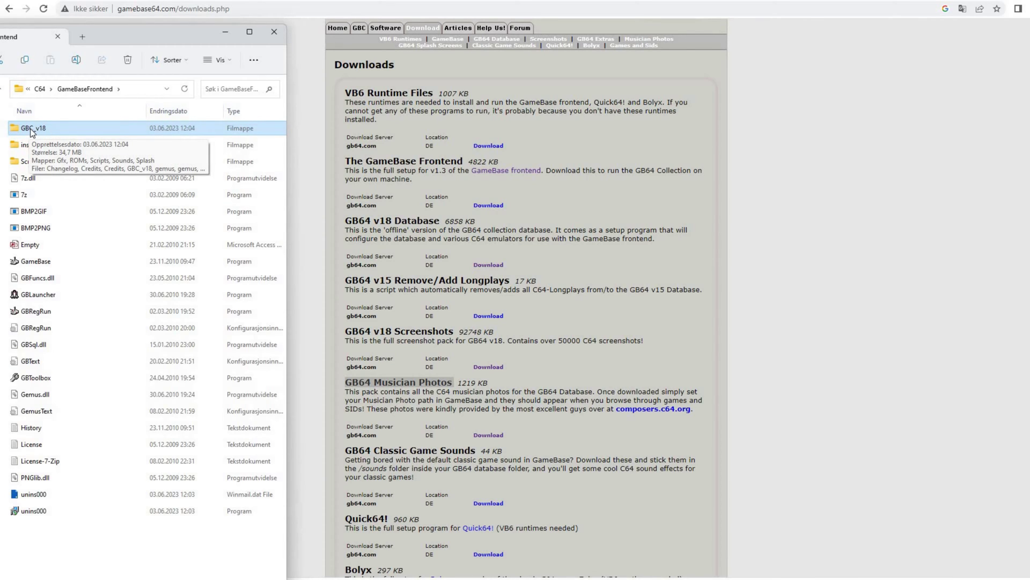
pyautogui.doubleClick(31, 128)
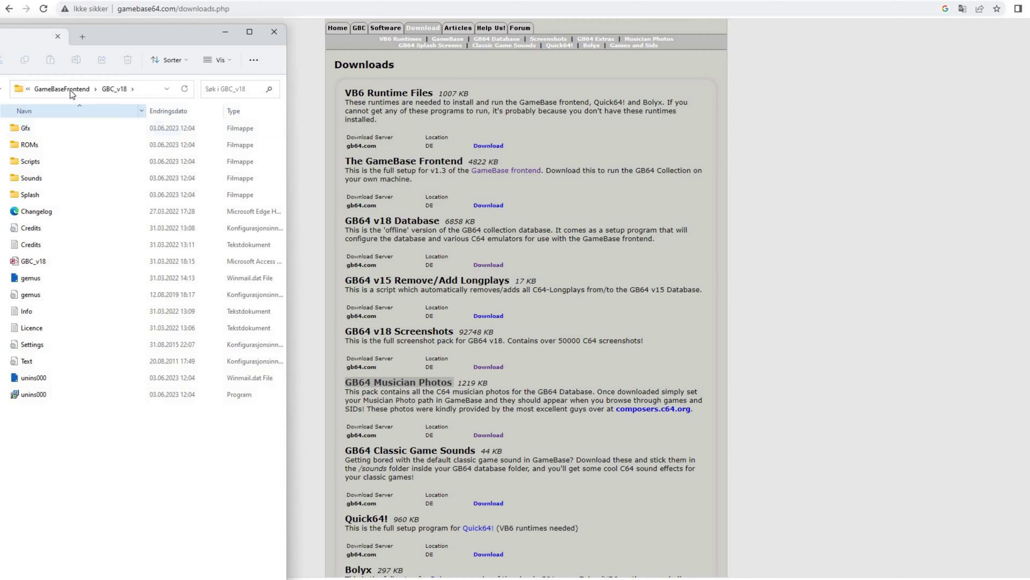
pyautogui.press('BackSpace')
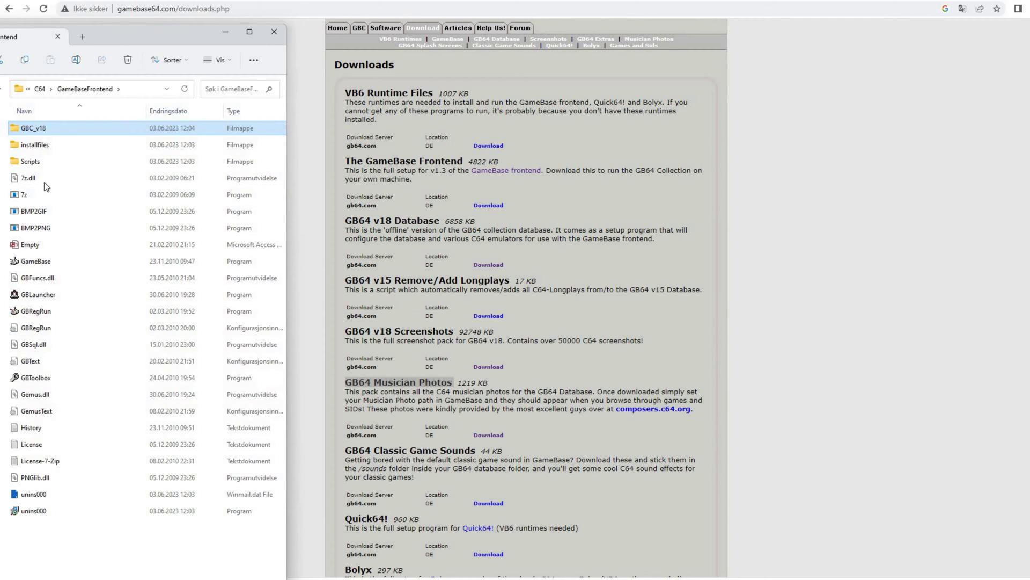
# Open the gb64v05p archive in 7-Zip and shrink its window beside Explorer
pyautogui.doubleClick(34, 144)
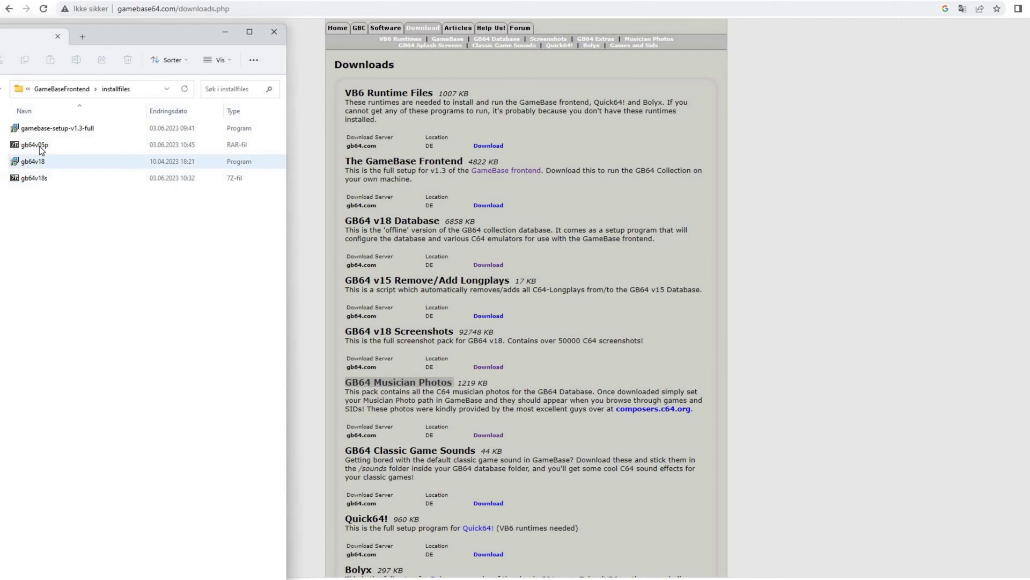
pyautogui.click(40, 151)
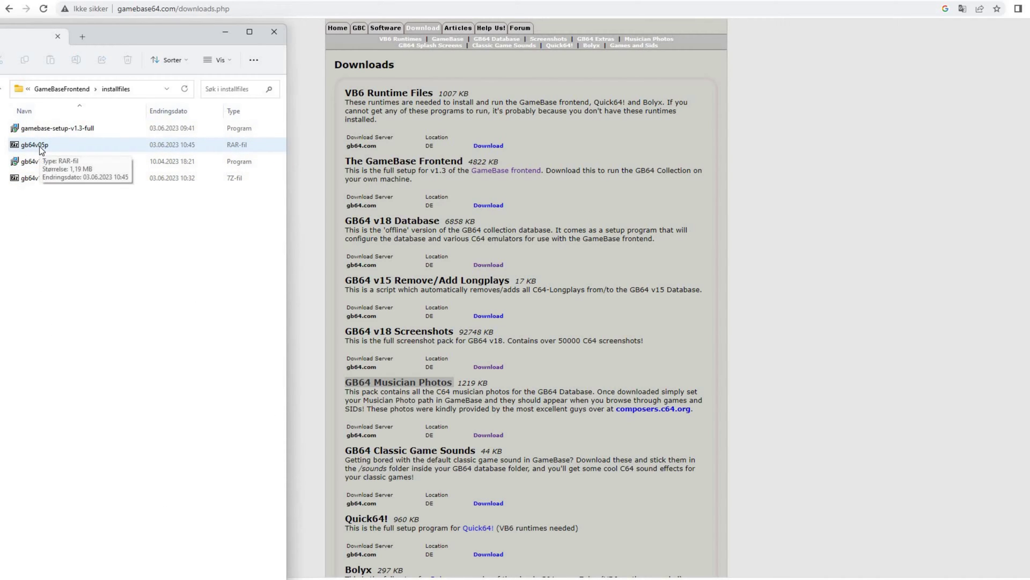
pyautogui.rightClick(39, 147)
pyautogui.click(175, 183)
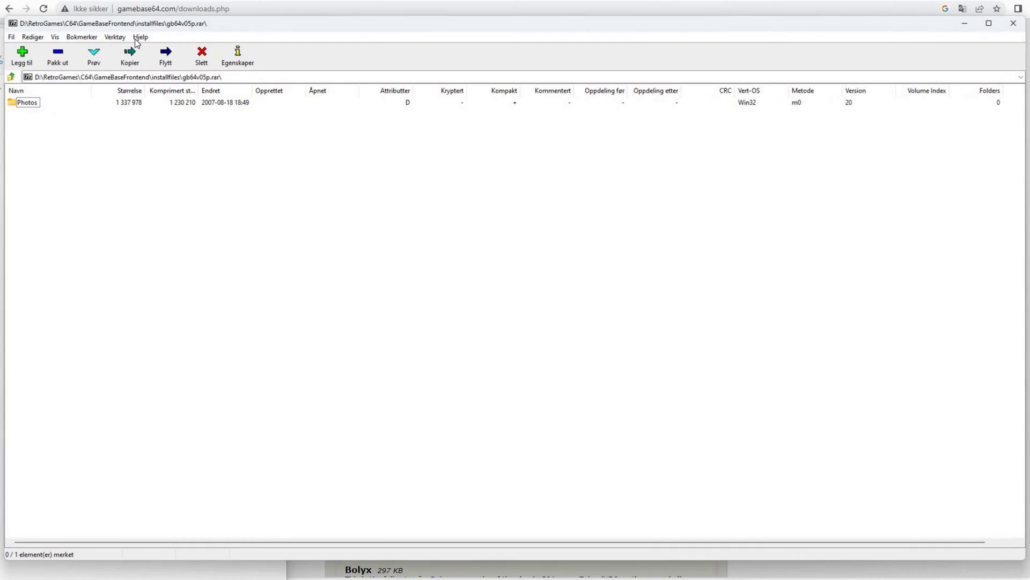
pyautogui.click(276, 6)
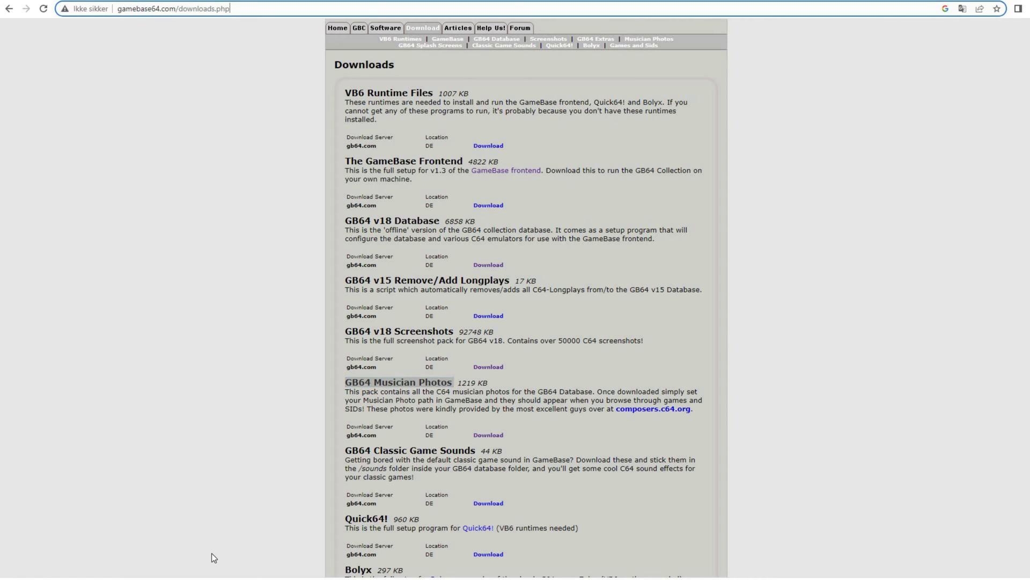
pyautogui.hotkey('alt', 'Tab')
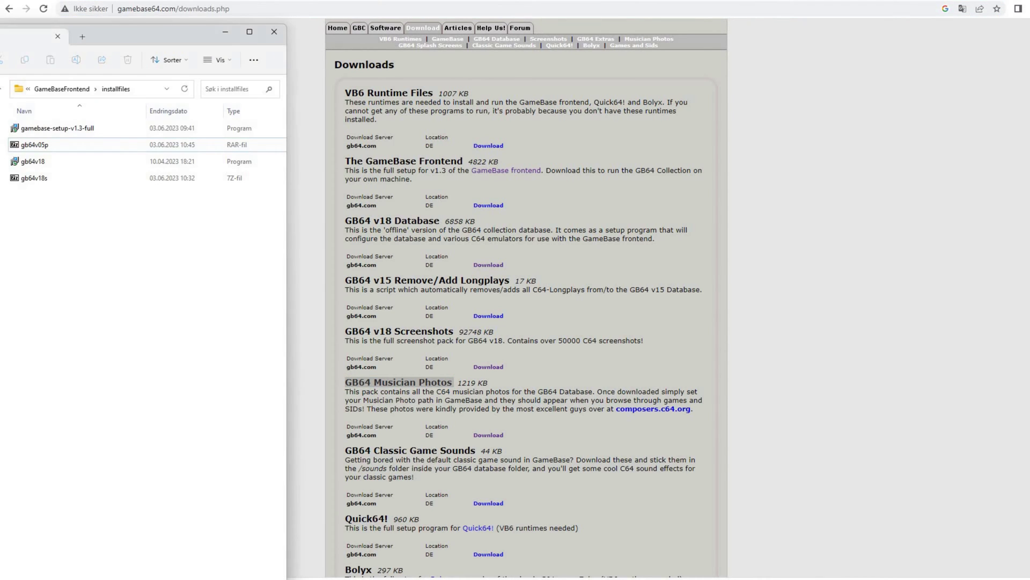
pyautogui.hotkey('alt', 'Tab')
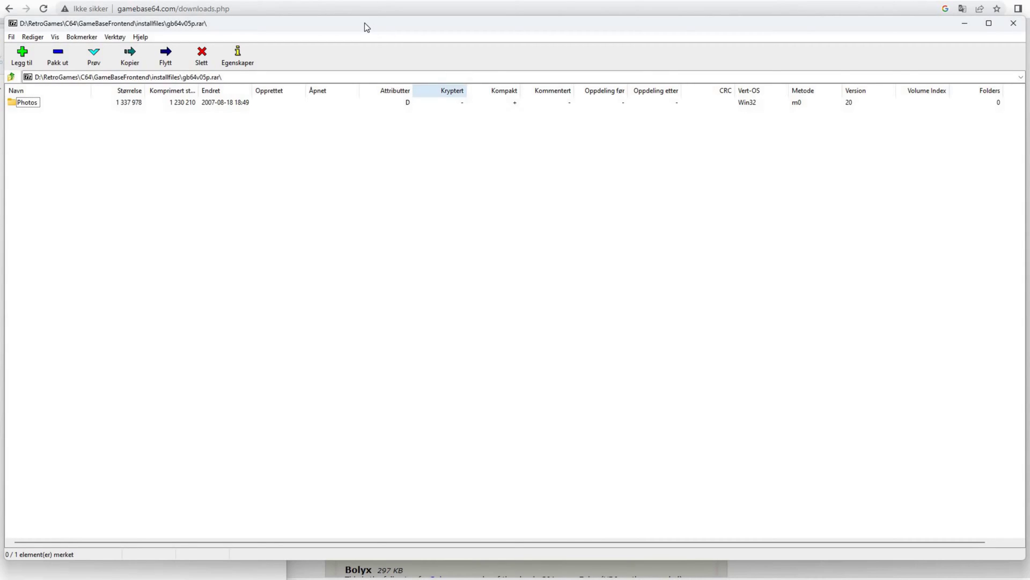
pyautogui.press('super+Down')
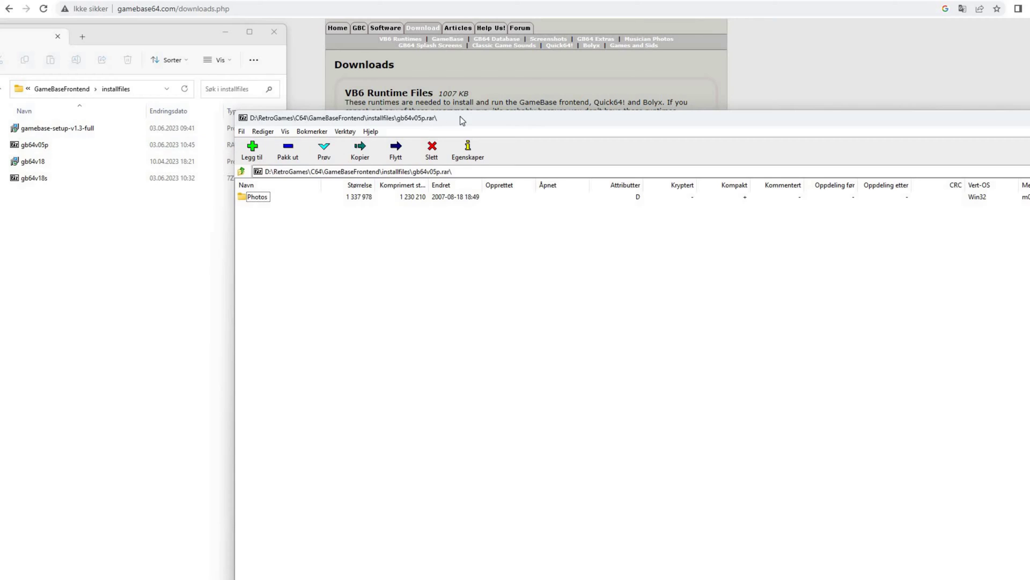
pyautogui.moveTo(459, 116); pyautogui.dragTo(524, 125)
# Drag the archive's Photos folder into GameBaseFrontend, then close 7-Zip
pyautogui.click(56, 90)
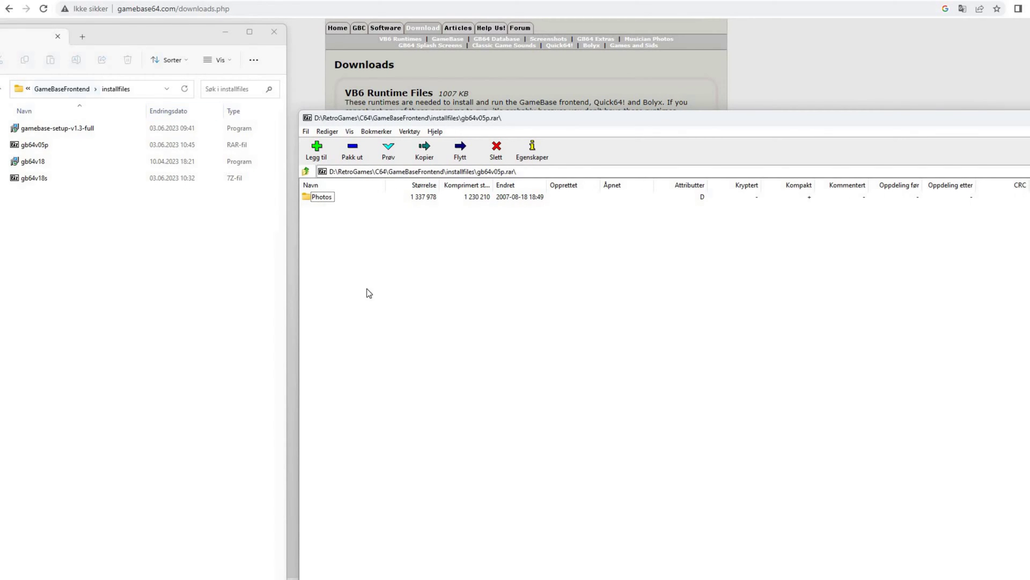
pyautogui.click(322, 198)
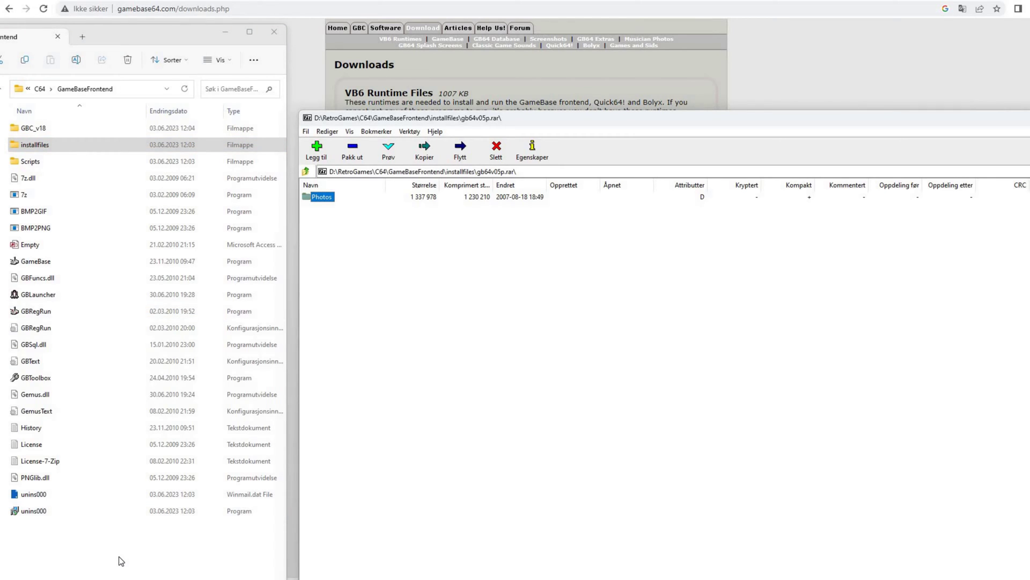
pyautogui.hotkey('alt', 'Tab')
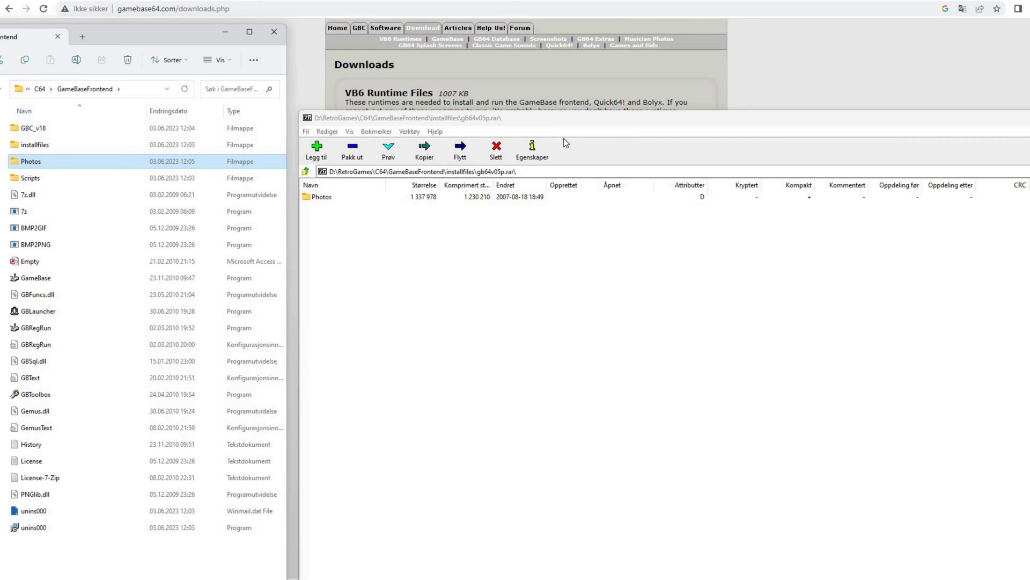
pyautogui.moveTo(563, 119); pyautogui.dragTo(271, 137)
pyautogui.moveTo(833, 172); pyautogui.dragTo(635, 193)
pyautogui.click(824, 164)
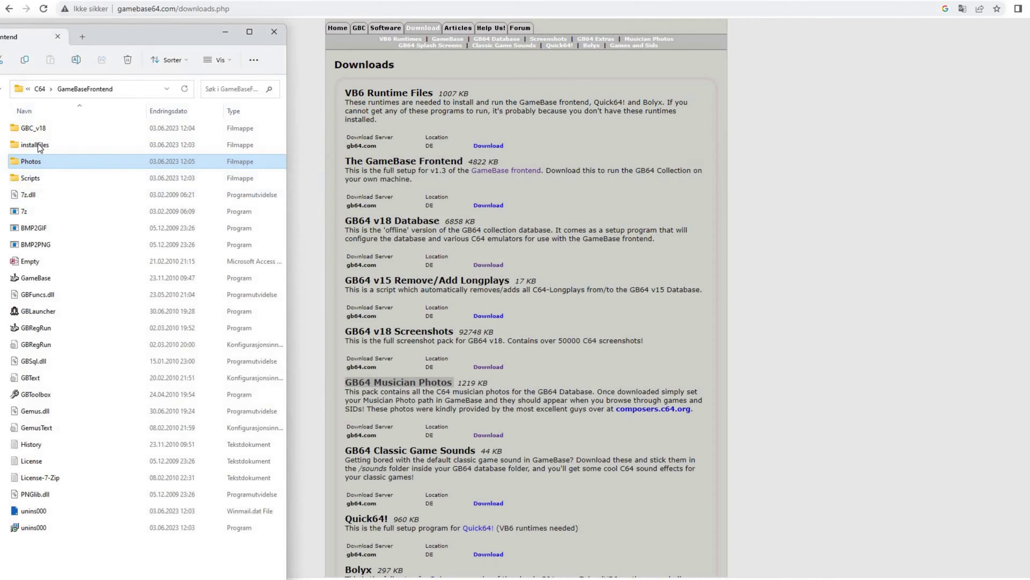
# Open gb64v18s.7z and drag its Screenshots folder onto the GameBaseFrontend file list
pyautogui.doubleClick(40, 145)
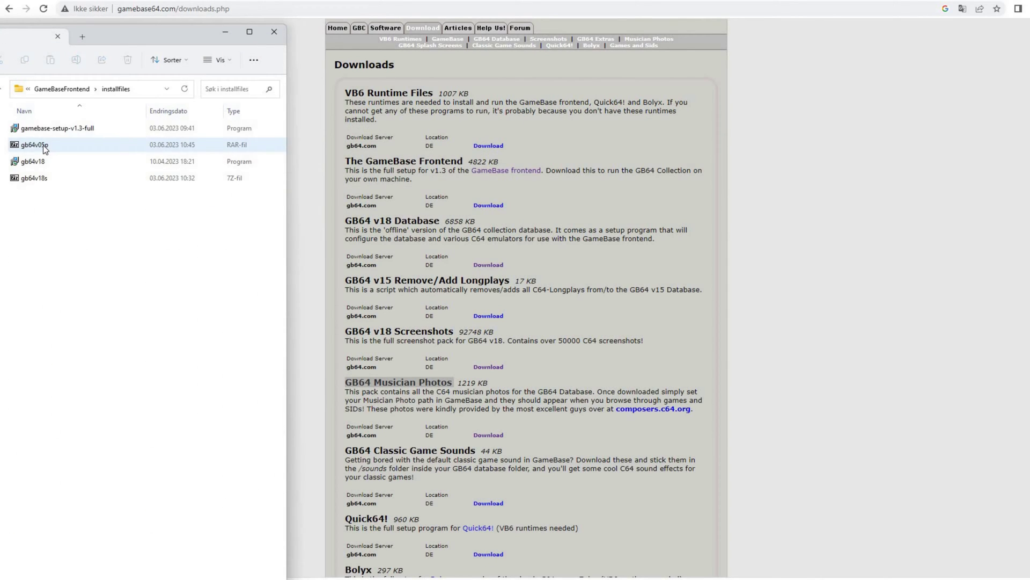
pyautogui.click(41, 181)
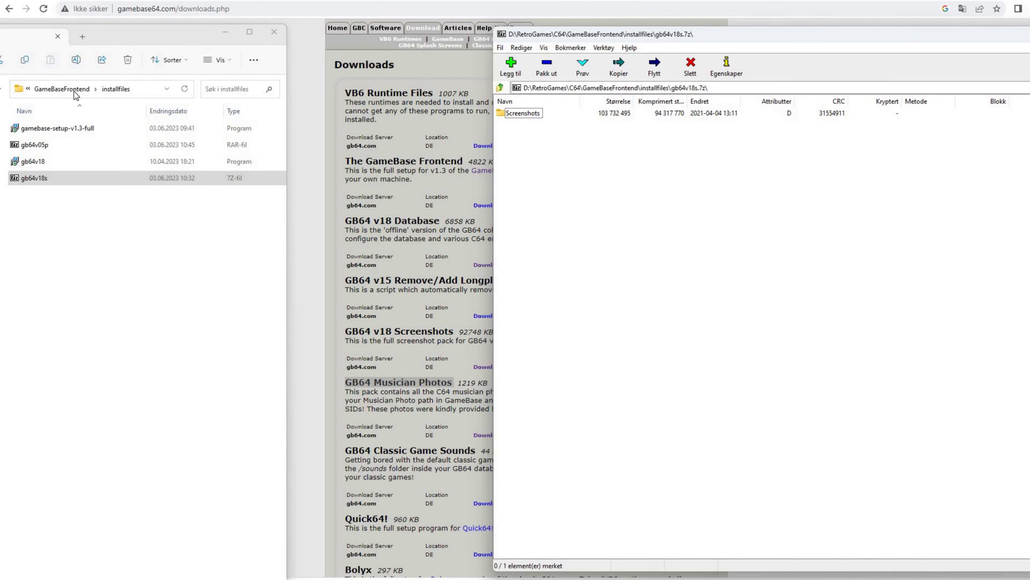
pyautogui.hotkey('alt', 'Up')
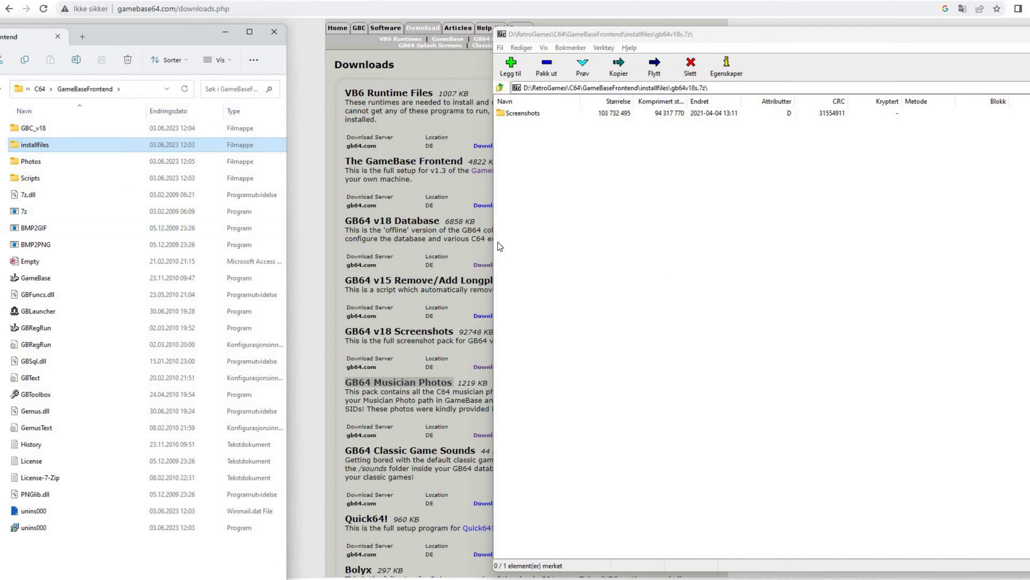
pyautogui.moveTo(525, 115); pyautogui.dragTo(151, 566)
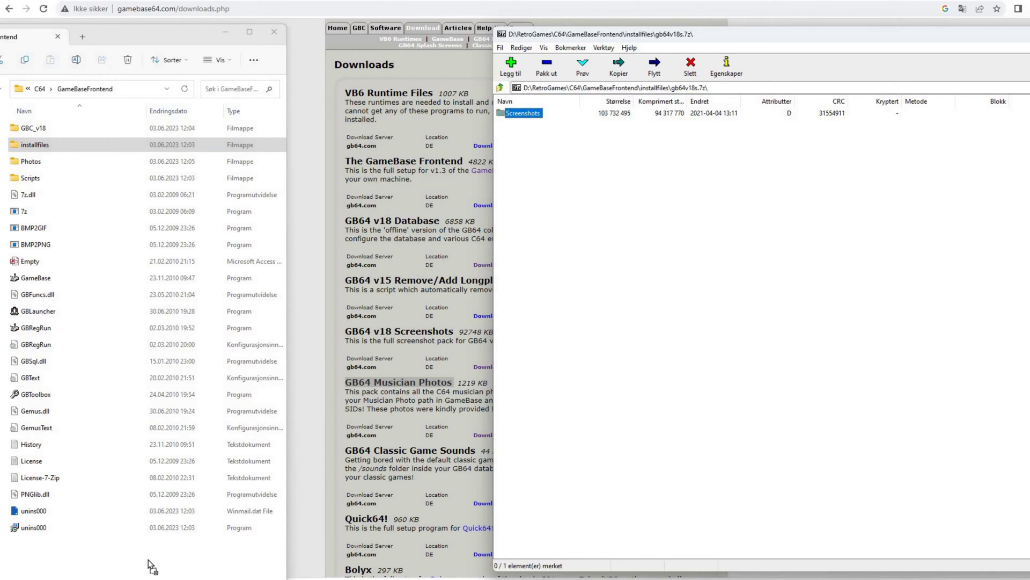
pyautogui.moveTo(151, 565); pyautogui.dragTo(151, 563)
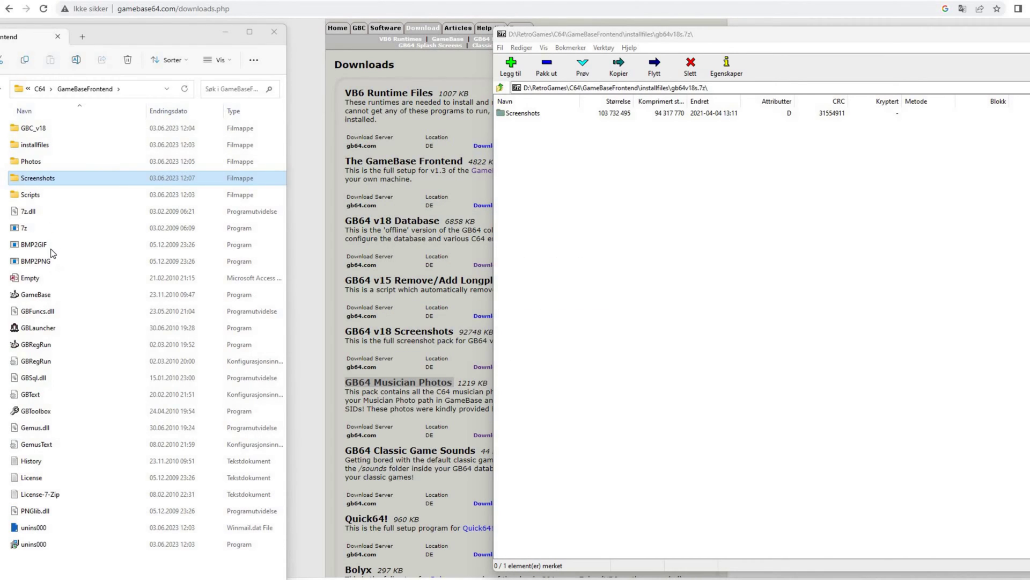
# Close 7-Zip and run GameBase.exe, keeping 'Setup my emulators' ticked on the about box
pyautogui.doubleClick(64, 178)
pyautogui.click(70, 88)
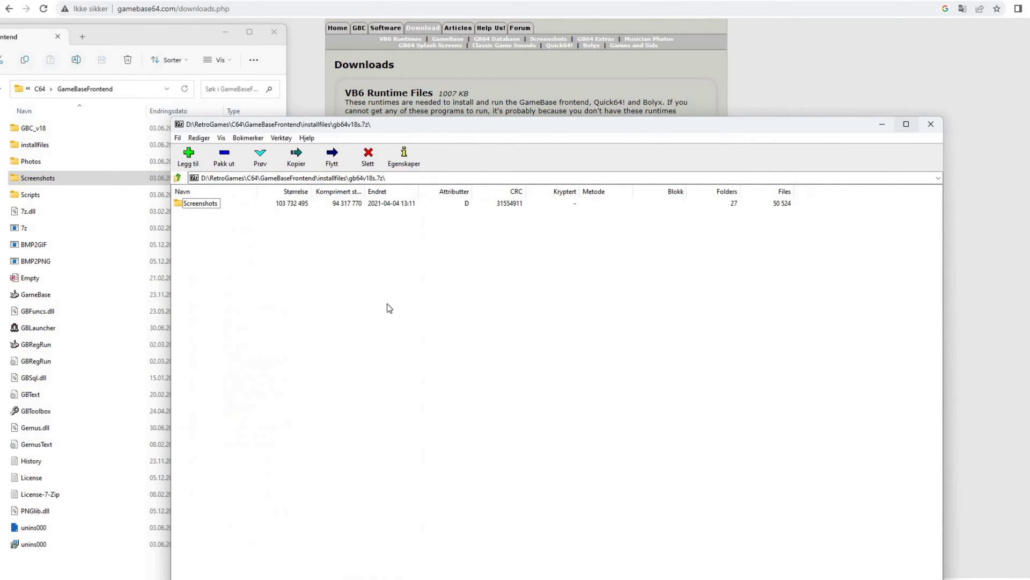
pyautogui.click(925, 122)
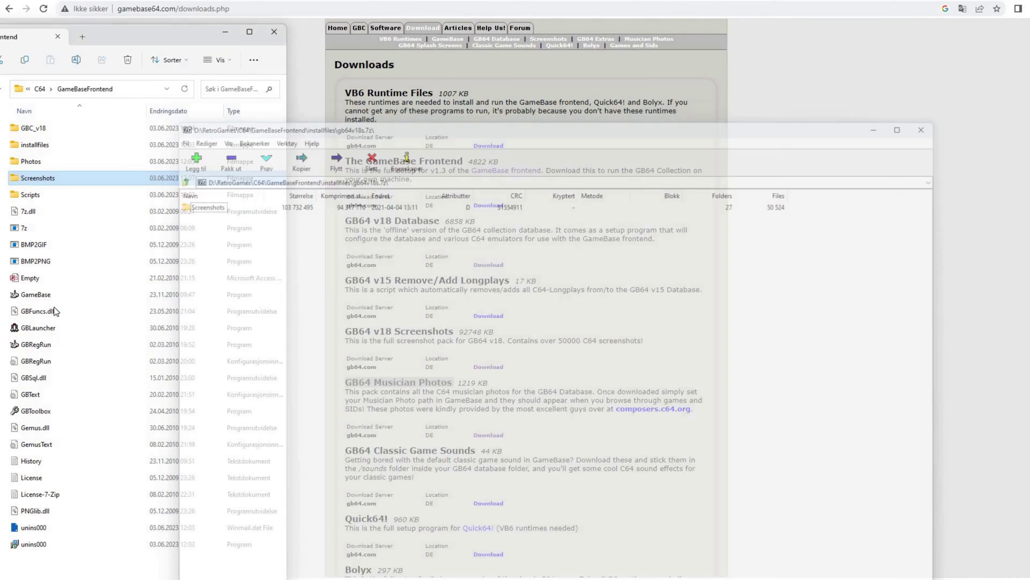
pyautogui.doubleClick(47, 296)
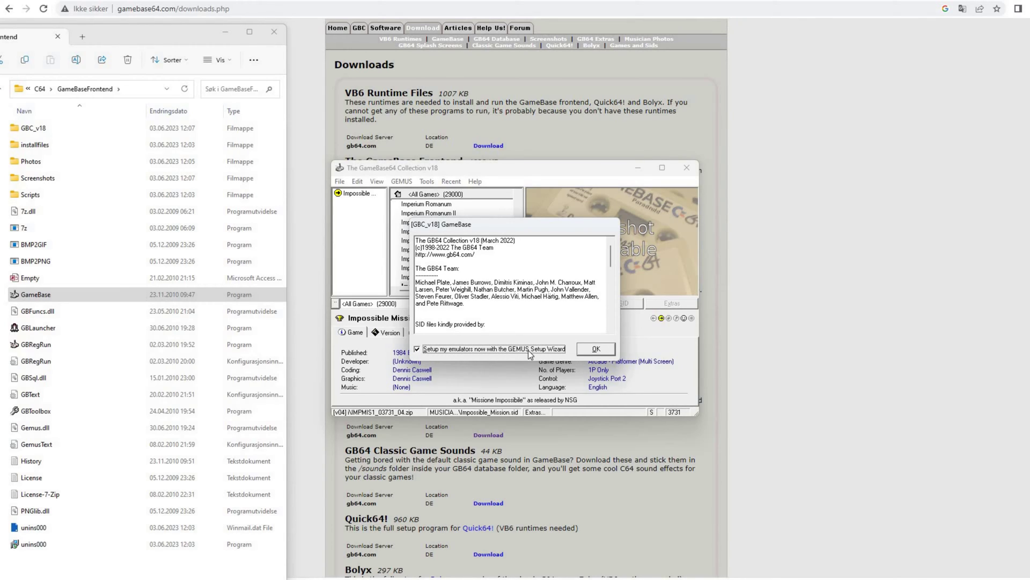
pyautogui.click(597, 349)
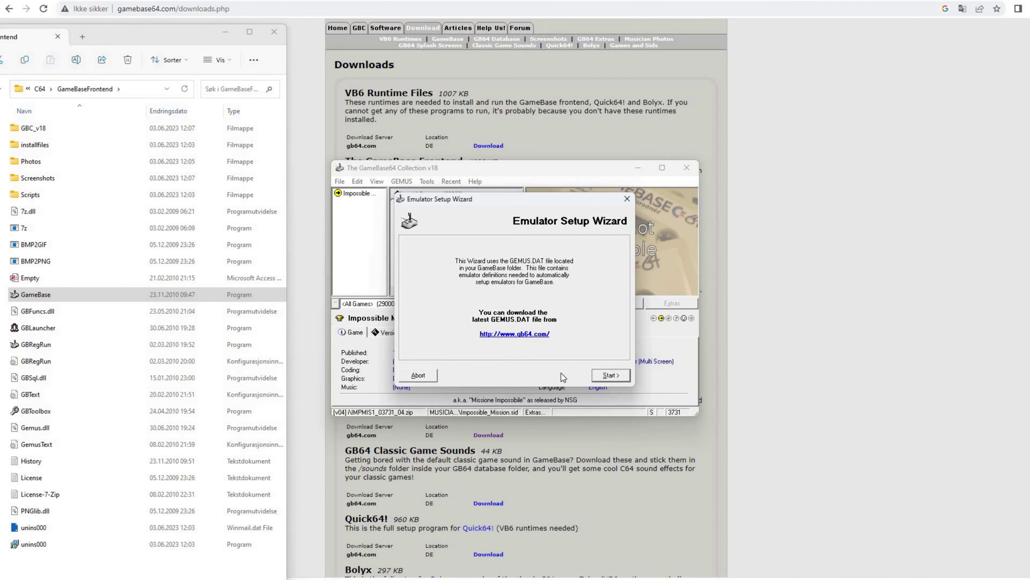
# Set up Commodore 64 emulators by searching GTK3VICE-3.6.1-win64 and adding both GTK3VICE-3.6.1 emulators
pyautogui.click(611, 375)
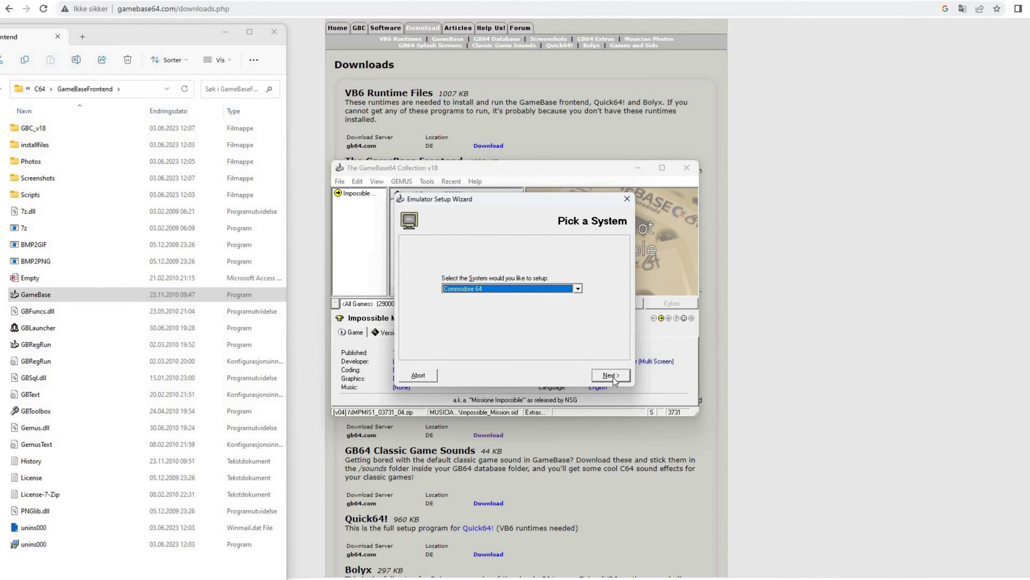
pyautogui.click(612, 376)
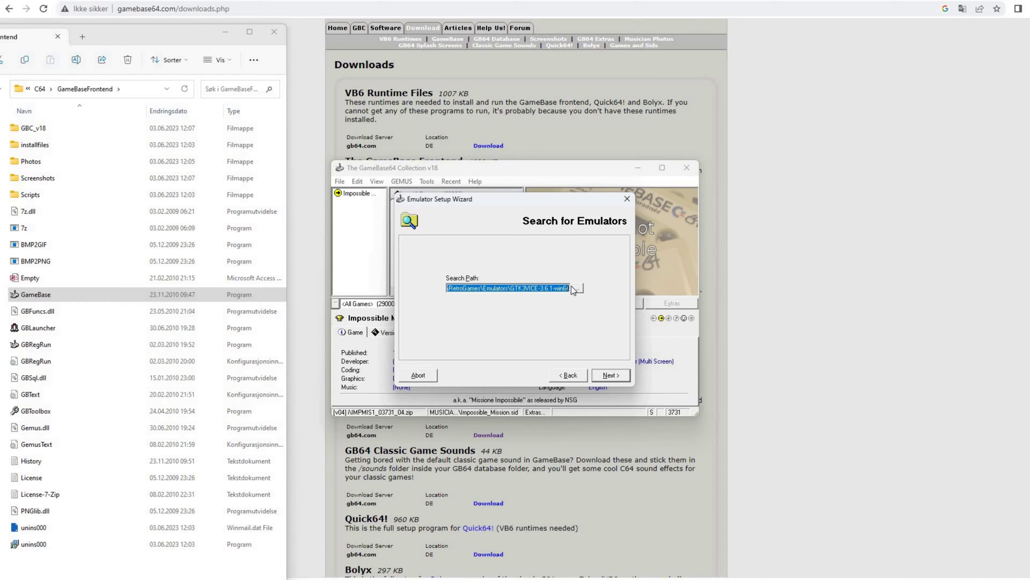
pyautogui.click(578, 288)
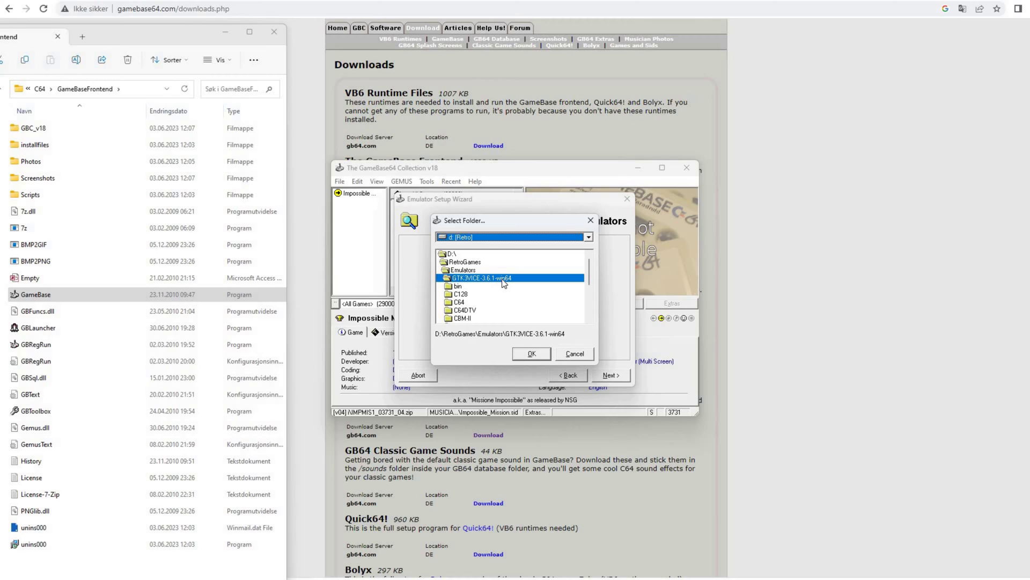
pyautogui.click(535, 353)
pyautogui.click(610, 375)
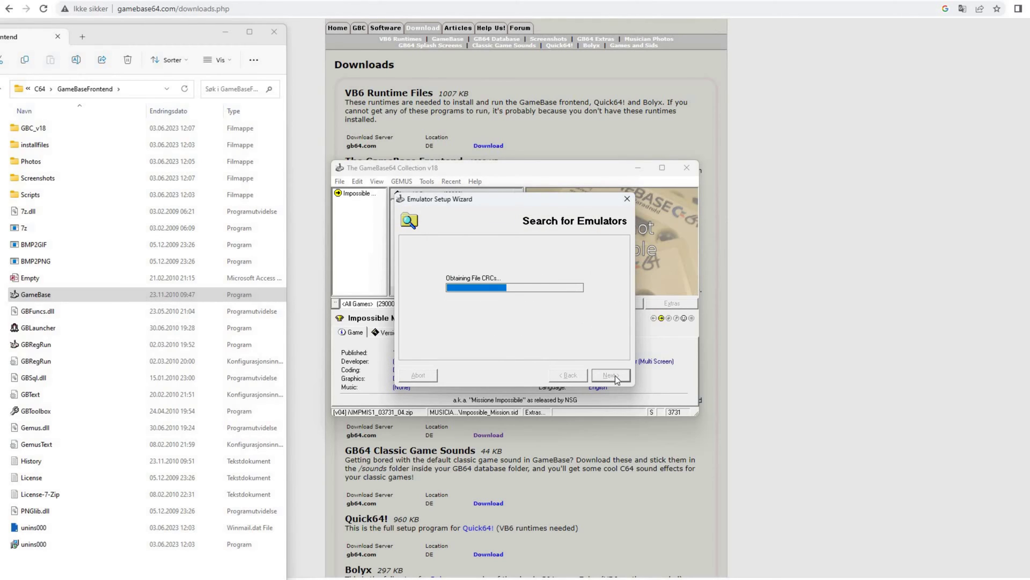
pyautogui.scroll(-3, 562, 288)
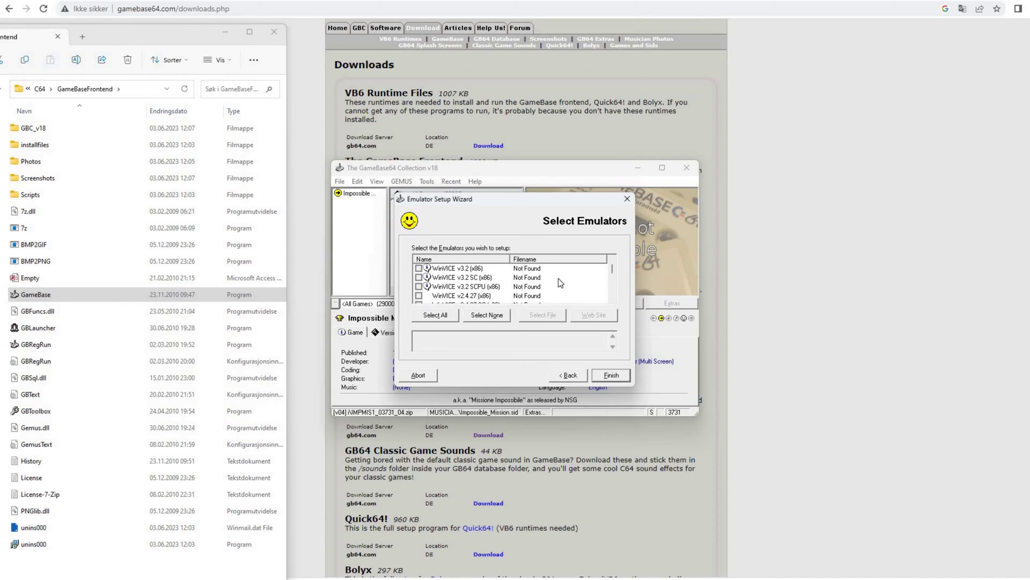
pyautogui.scroll(-3, 562, 283)
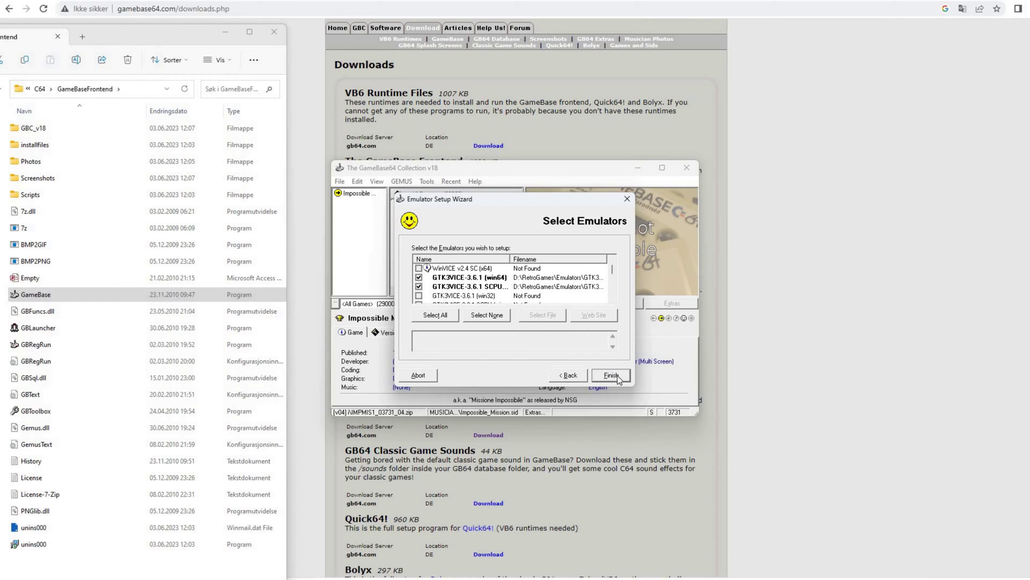
pyautogui.click(611, 375)
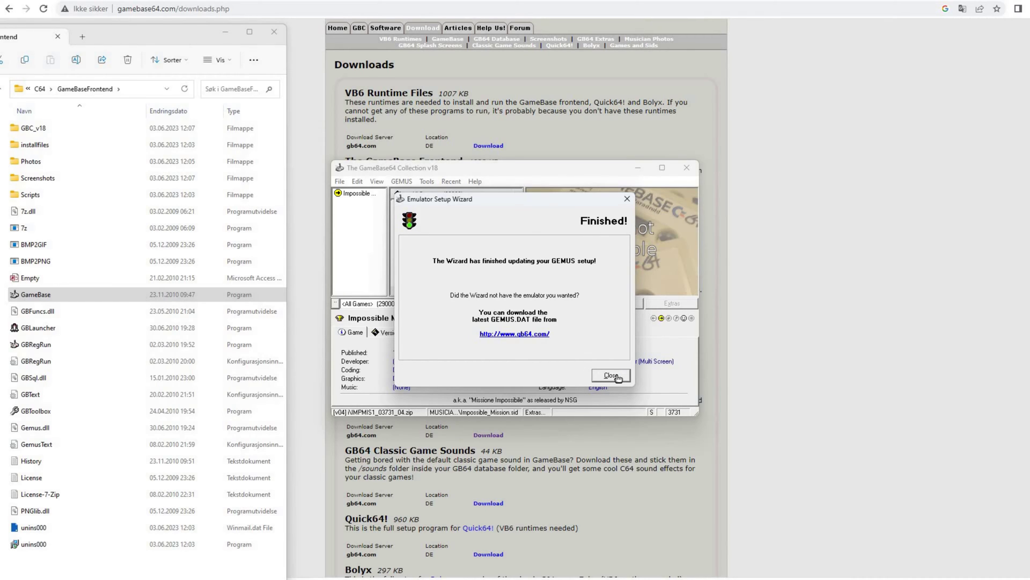
# Close the wizard and untick the new-version check and anonymous usage statistics
pyautogui.click(612, 376)
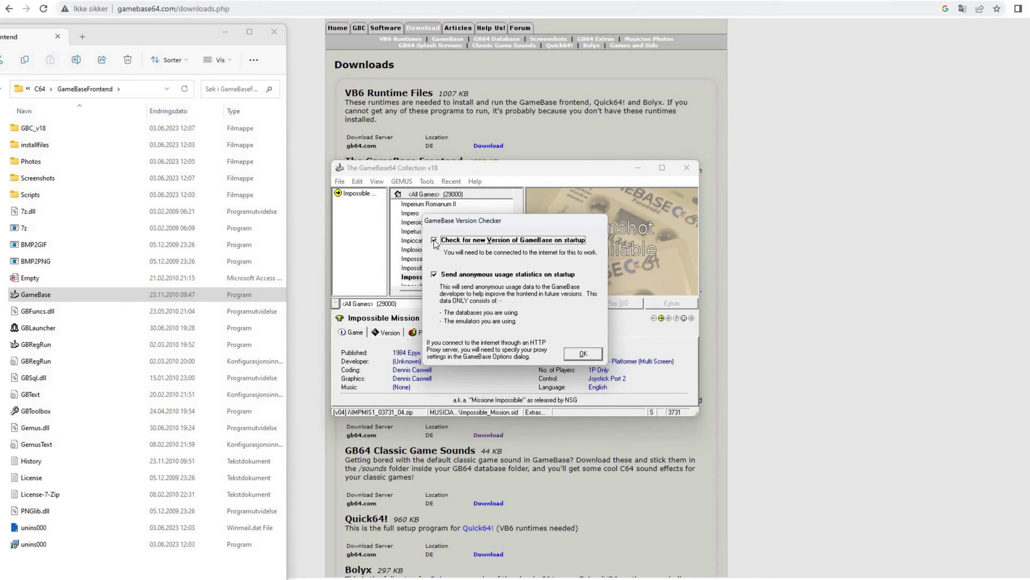
pyautogui.click(435, 241)
pyautogui.press('Tab')
pyautogui.press('space')
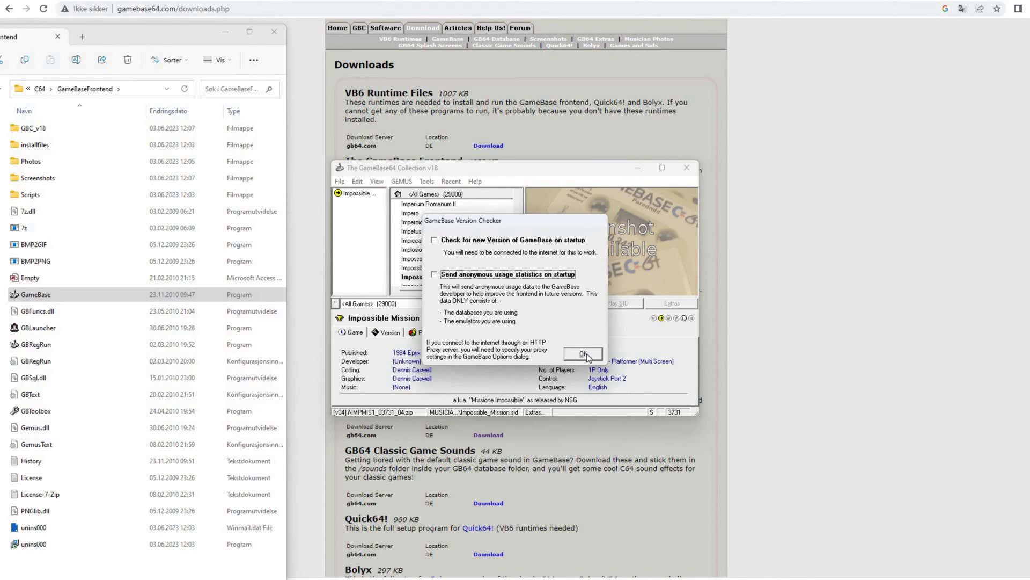
pyautogui.click(570, 353)
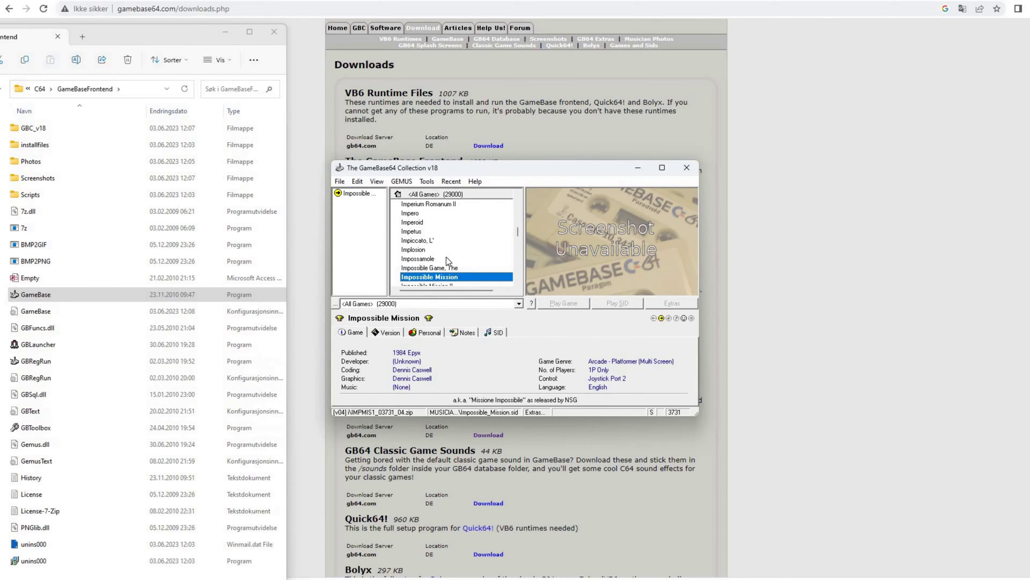
pyautogui.click(427, 182)
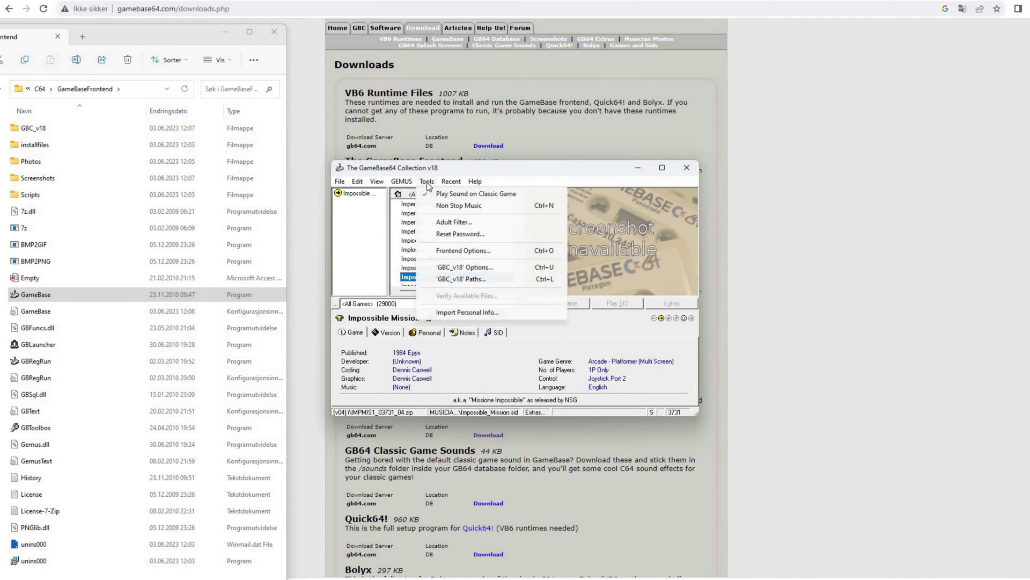
# In Paths, add the Screenshots folder as the game pictures folder
pyautogui.click(479, 279)
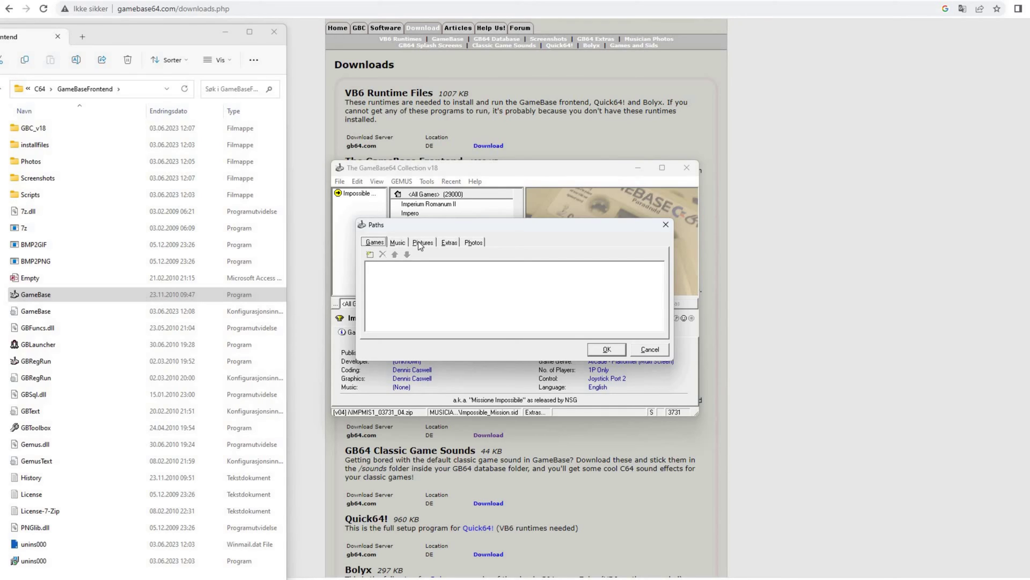
pyautogui.click(369, 254)
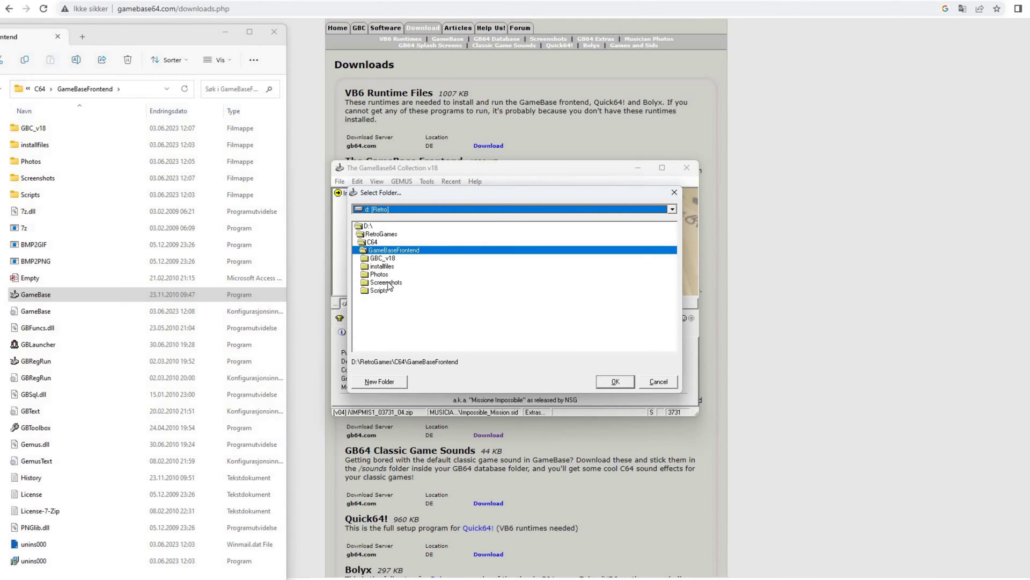
pyautogui.doubleClick(387, 283)
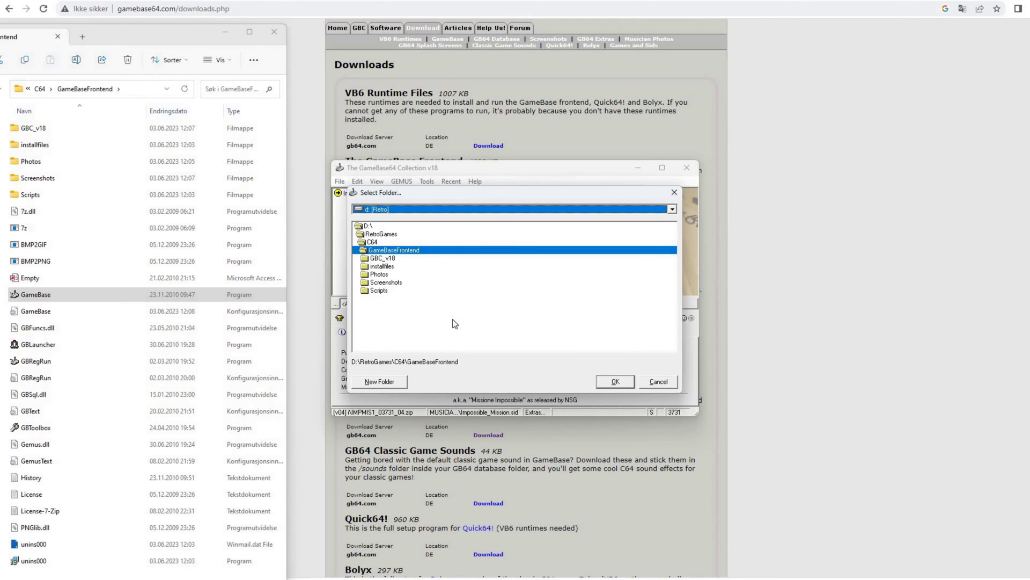
pyautogui.click(616, 382)
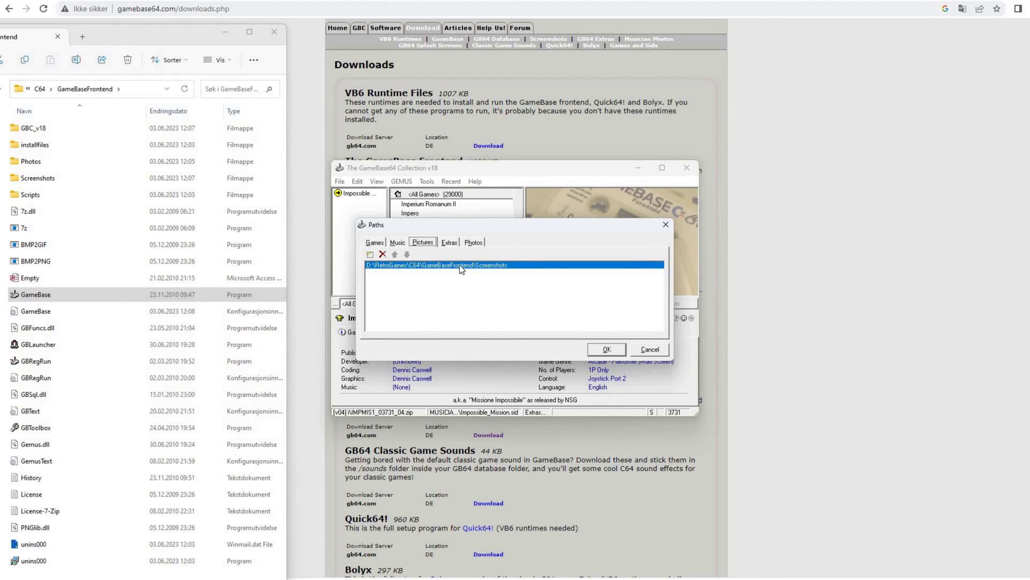
# Set the Photos folder as the photos root folder
pyautogui.hotkey('alt', 'o')
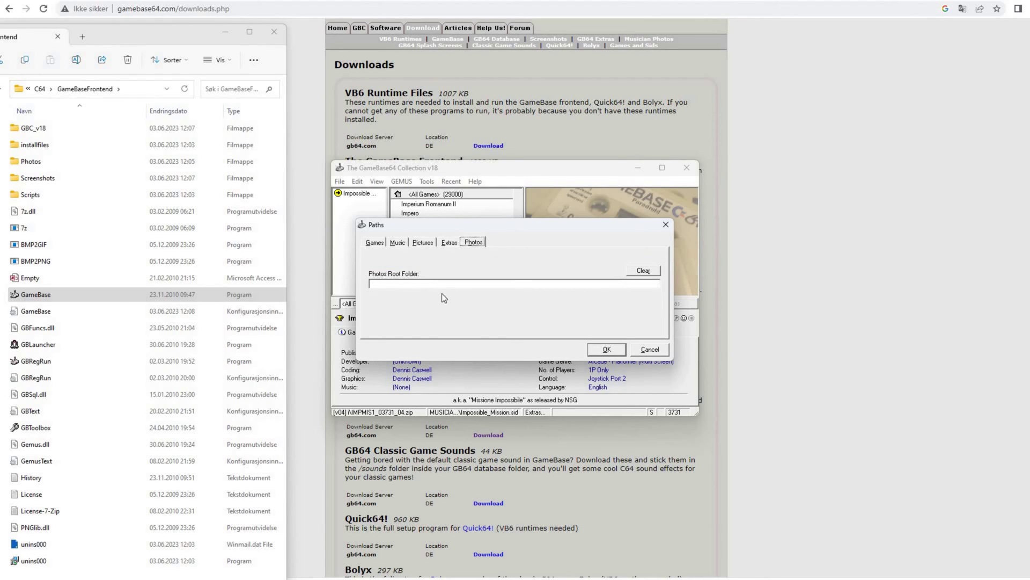
pyautogui.doubleClick(405, 283)
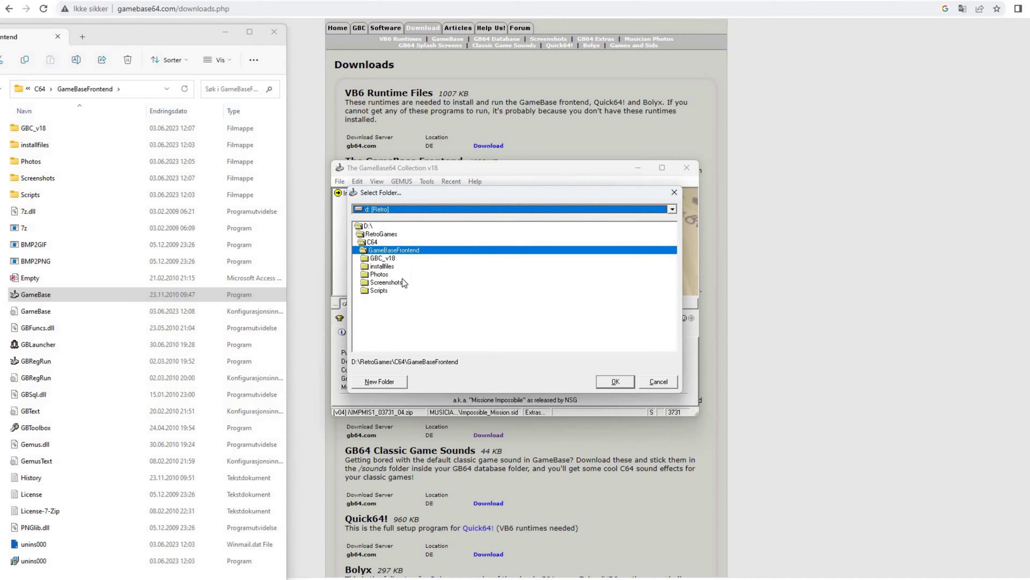
pyautogui.click(615, 381)
pyautogui.doubleClick(449, 263)
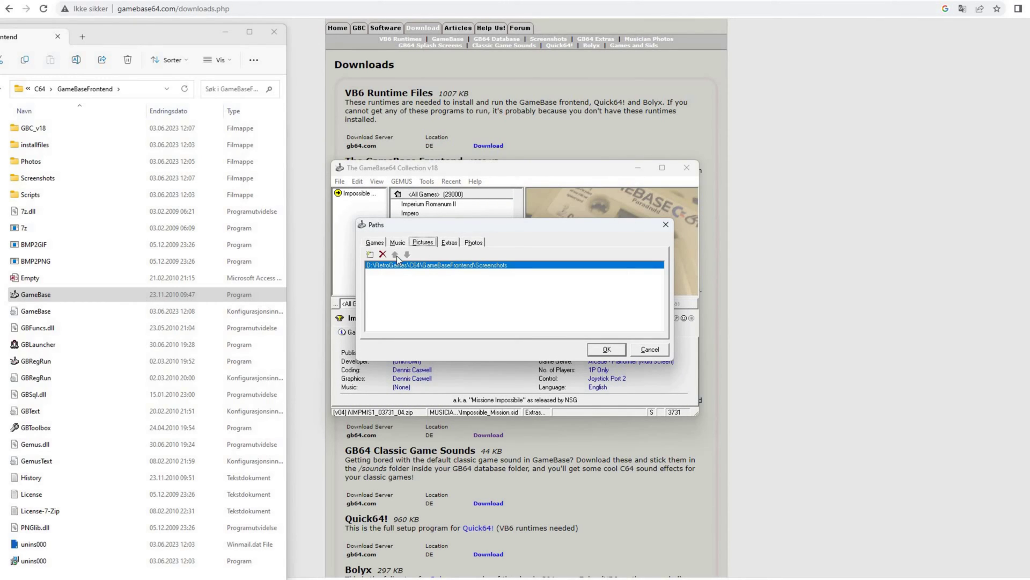
# Add C64\GameBase64\Games as the games folder
pyautogui.click(374, 242)
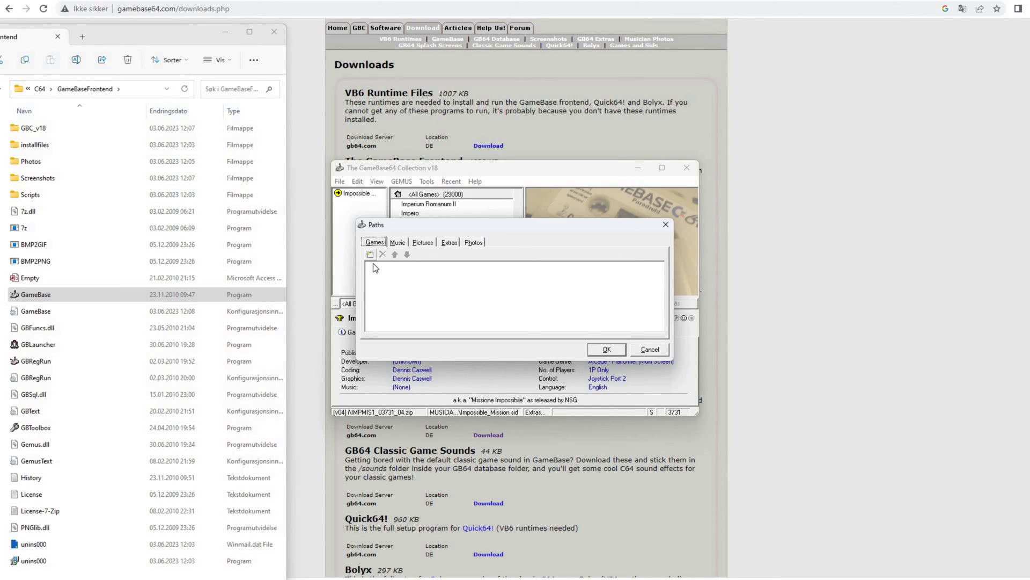
pyautogui.click(369, 254)
pyautogui.doubleClick(438, 242)
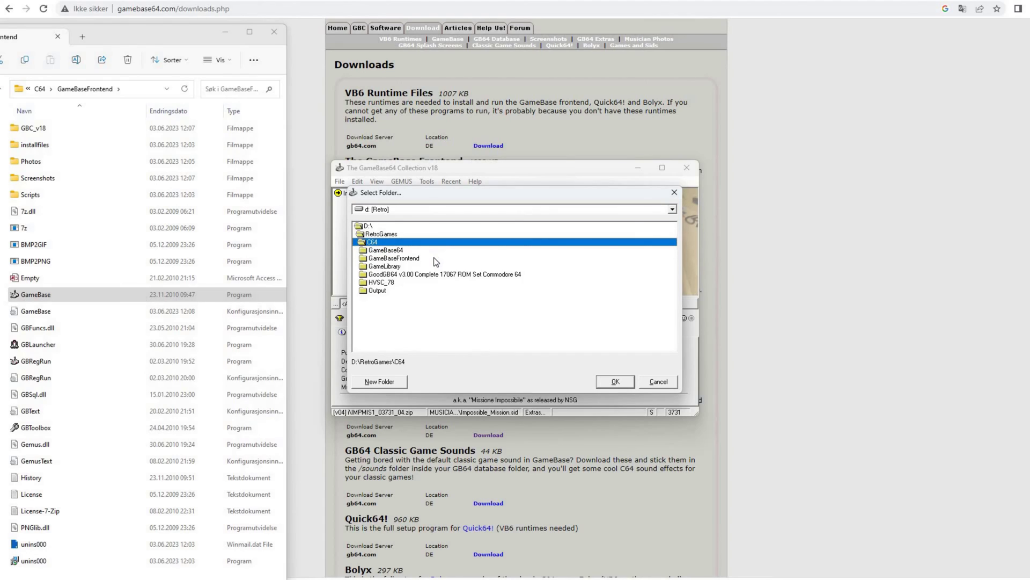
pyautogui.doubleClick(395, 251)
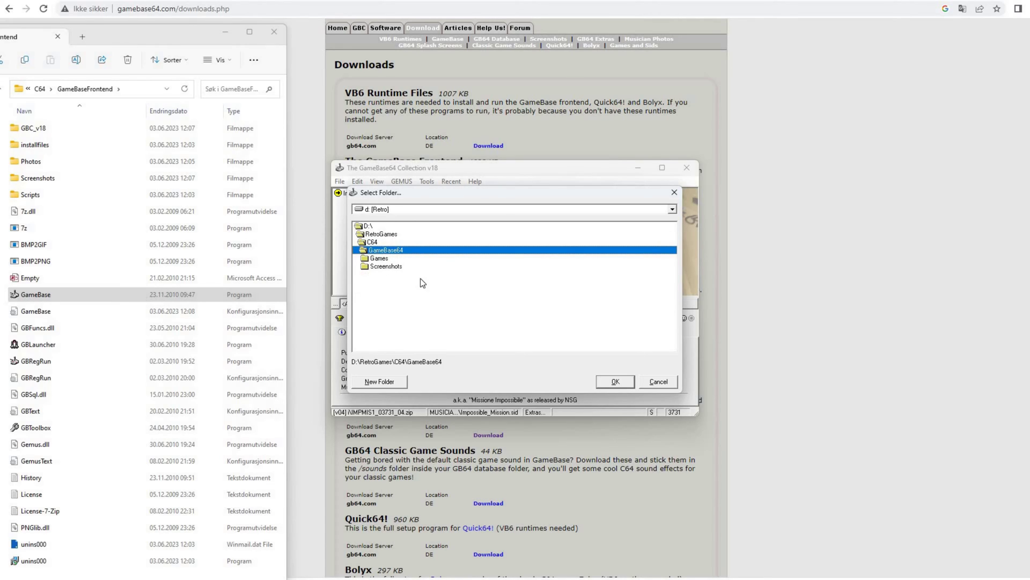
pyautogui.press('Down')
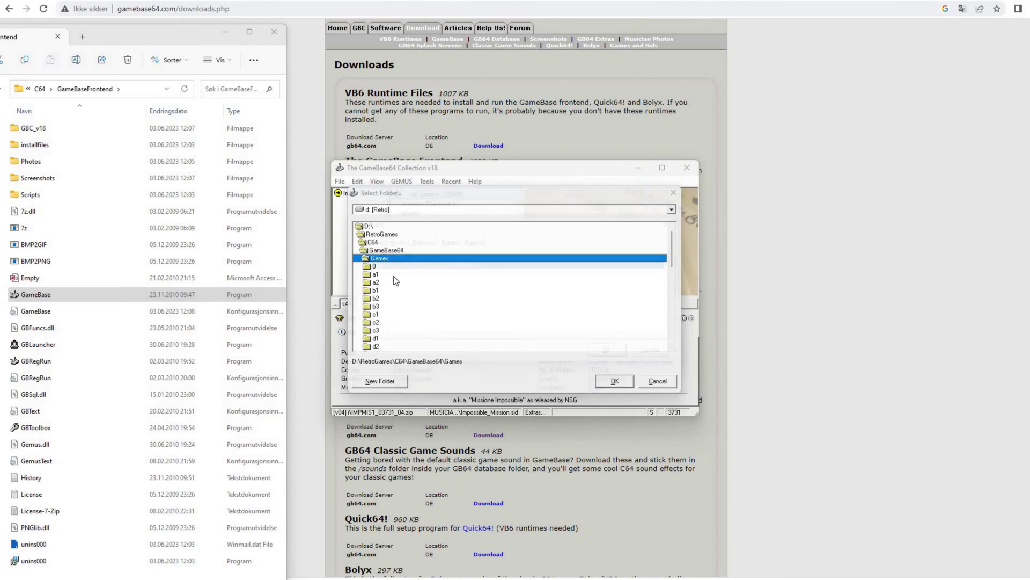
pyautogui.press('Return')
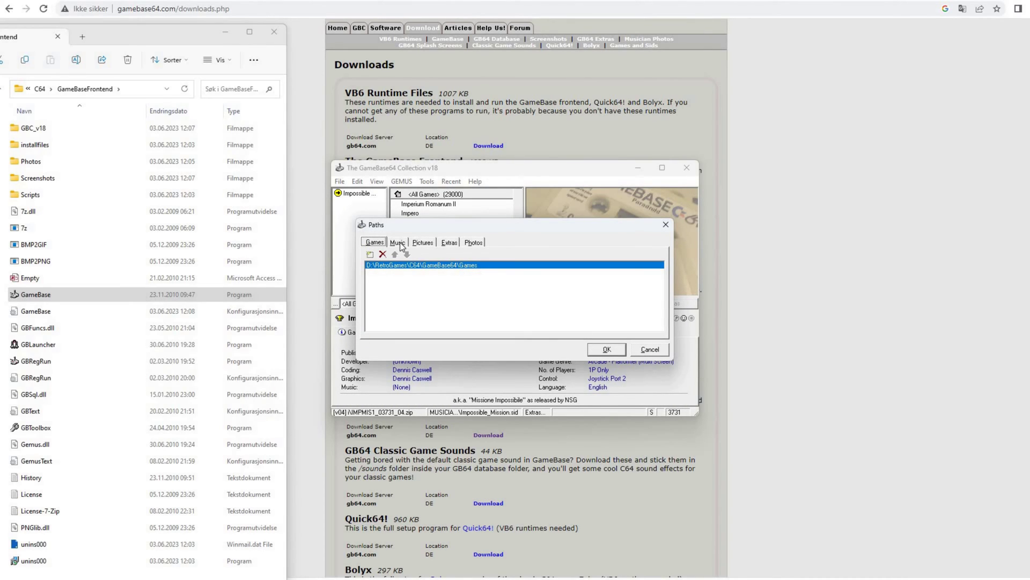
# Clear the old music root path and browse for a new music folder
pyautogui.click(419, 244)
pyautogui.click(398, 242)
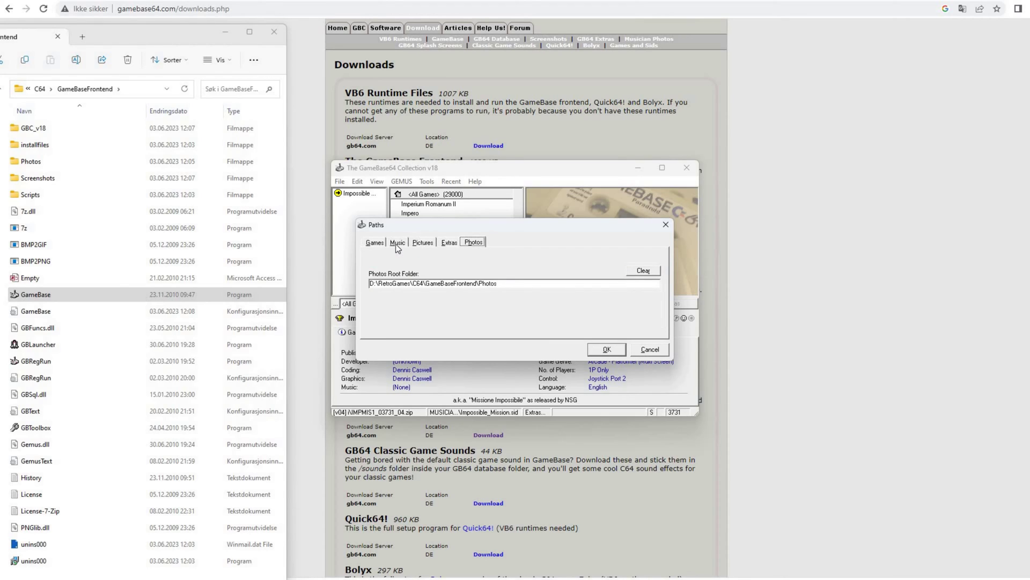
pyautogui.tripleClick(394, 283)
pyautogui.press('BackSpace')
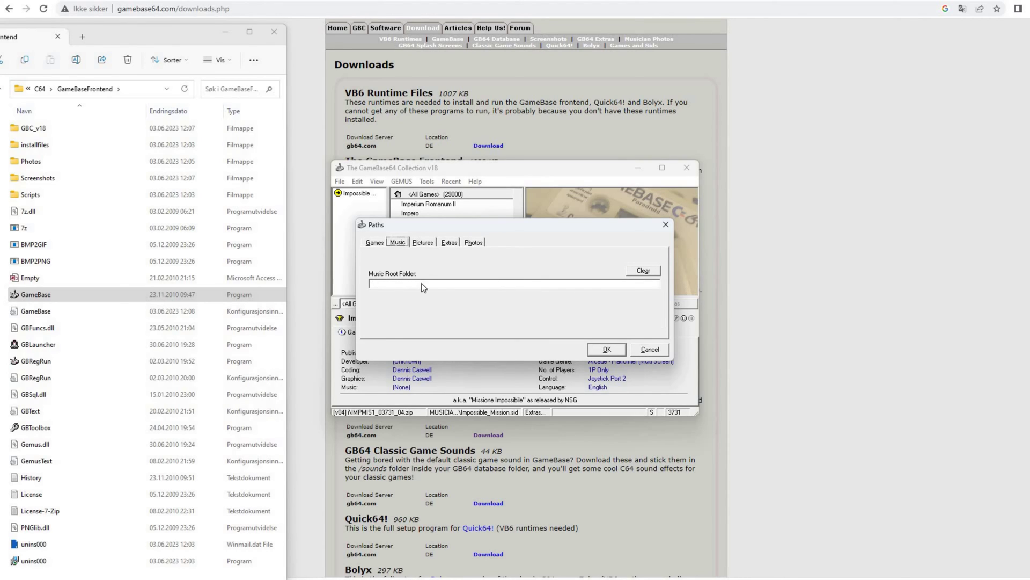
pyautogui.doubleClick(421, 282)
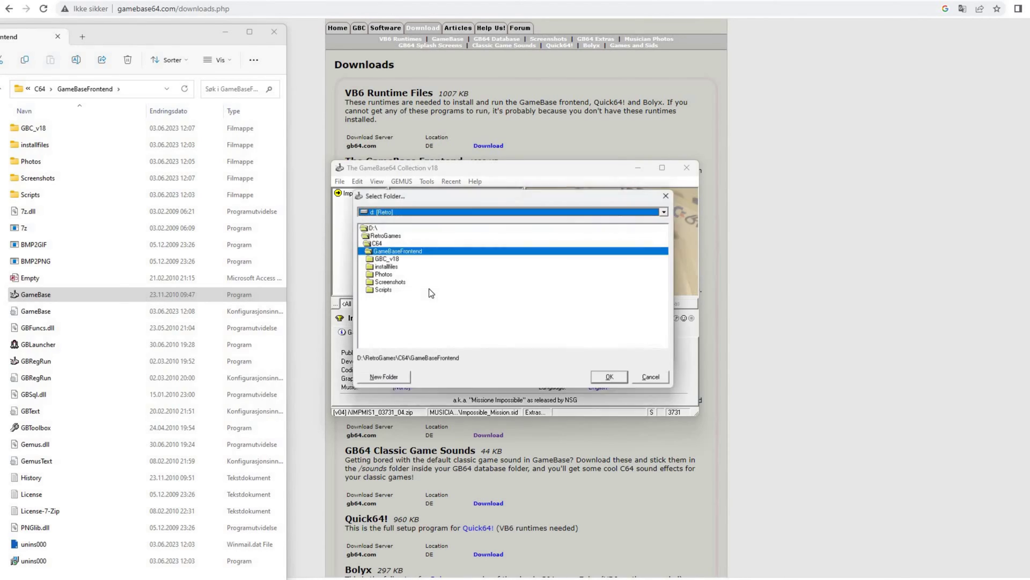
# Choose C64\HVSC_78\C64Music as the music root and save the Paths settings
pyautogui.doubleClick(373, 243)
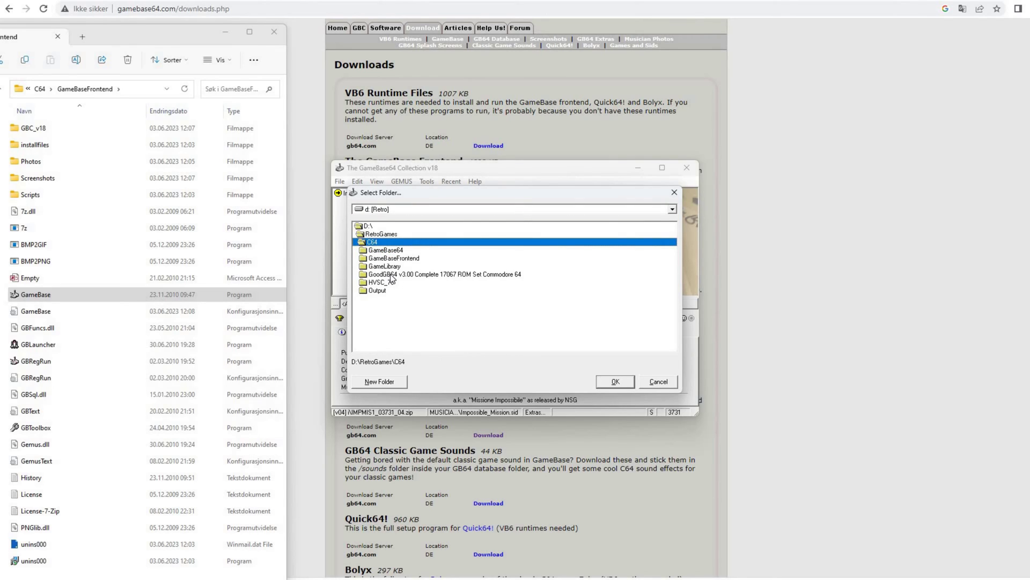
pyautogui.doubleClick(391, 275)
pyautogui.click(499, 336)
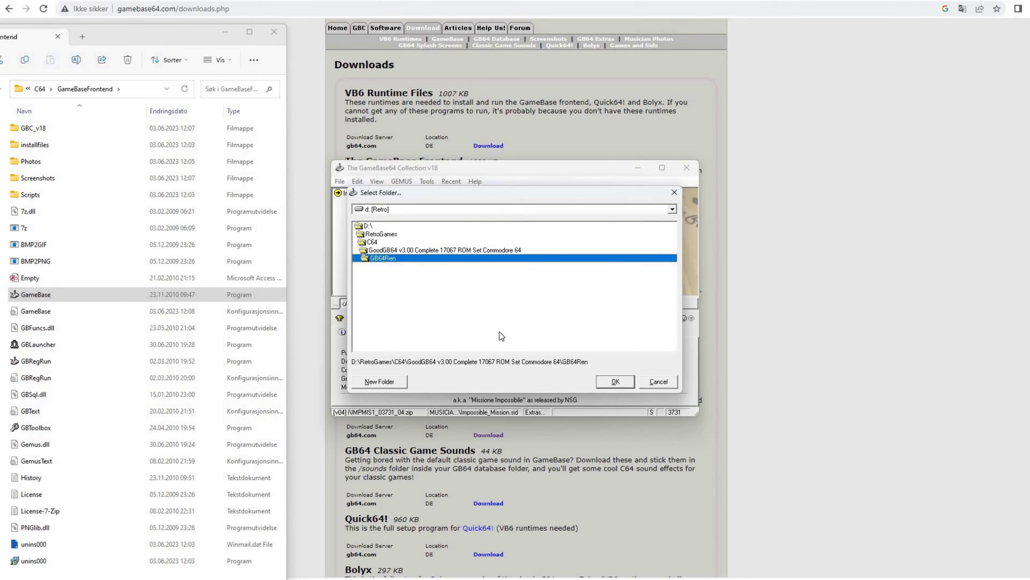
pyautogui.doubleClick(377, 244)
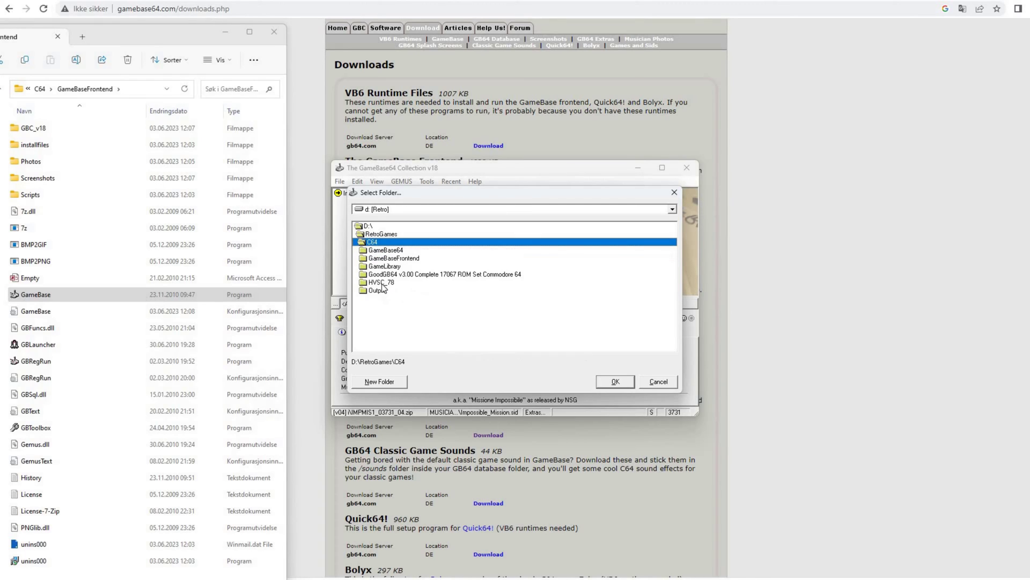
pyautogui.doubleClick(382, 283)
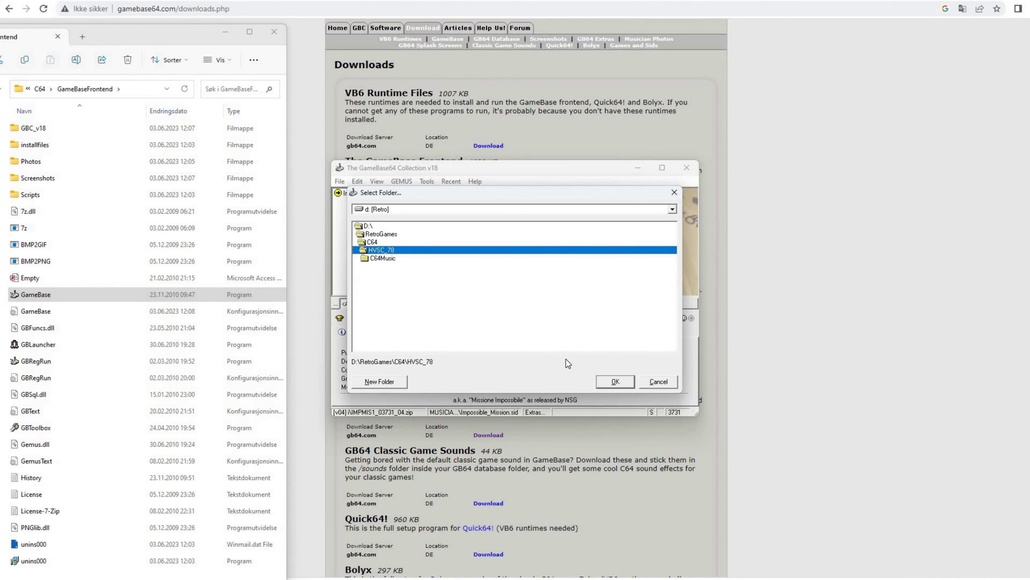
pyautogui.press('Down')
pyautogui.press('Return')
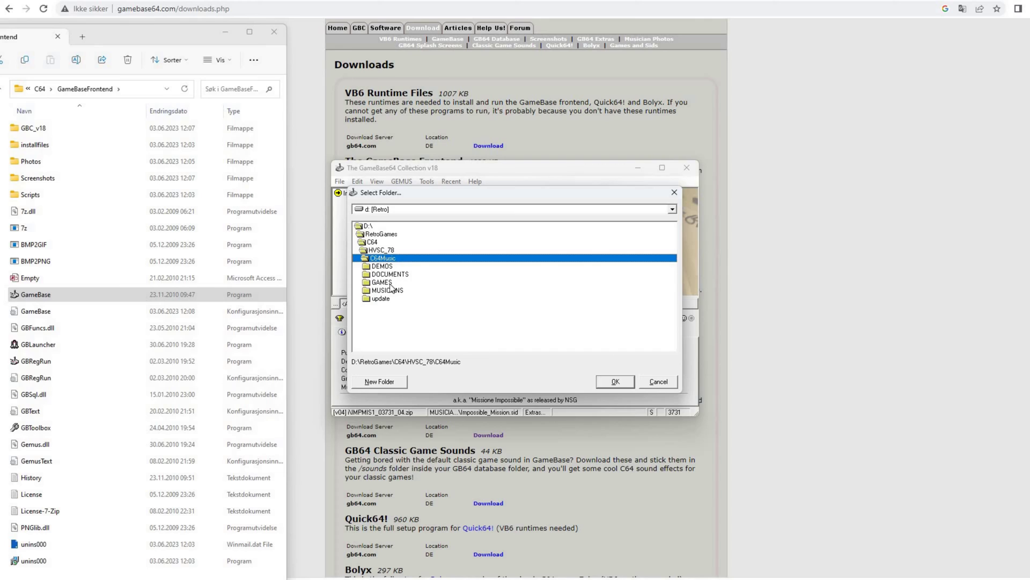
pyautogui.click(623, 382)
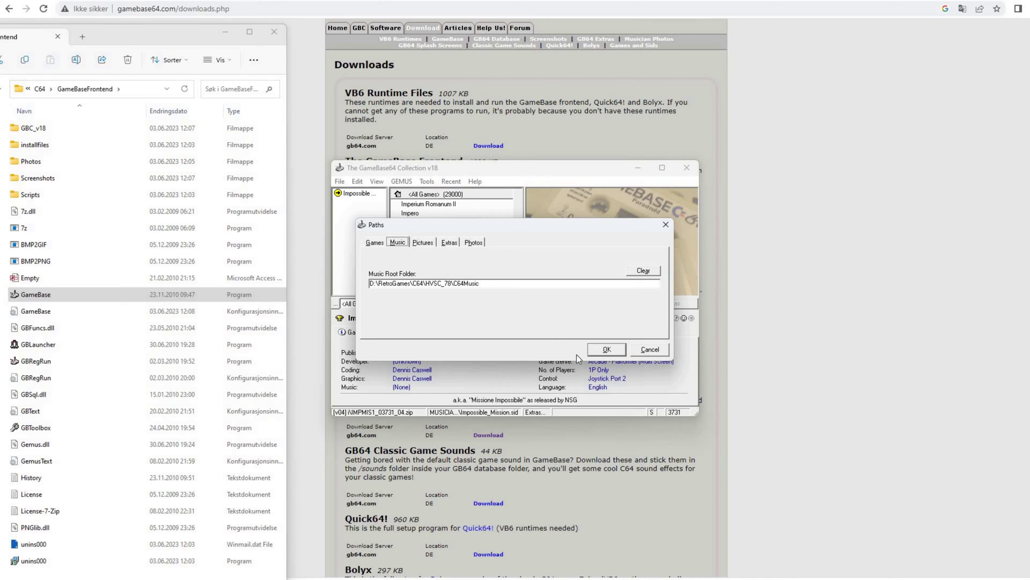
pyautogui.click(597, 350)
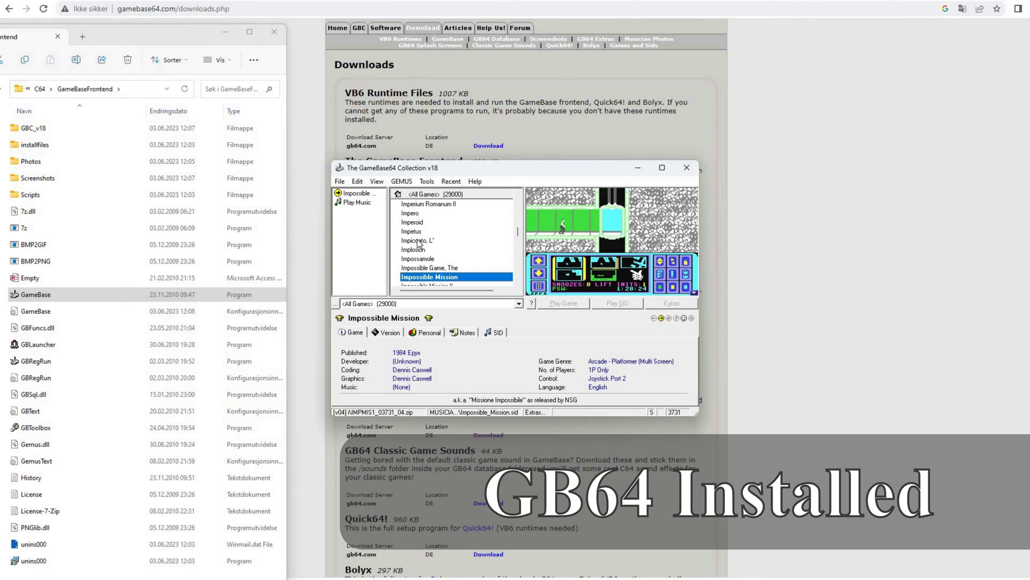
# Select Imperial Castle in the game list and shift the GameBase window slightly left
pyautogui.scroll(6, 419, 237)
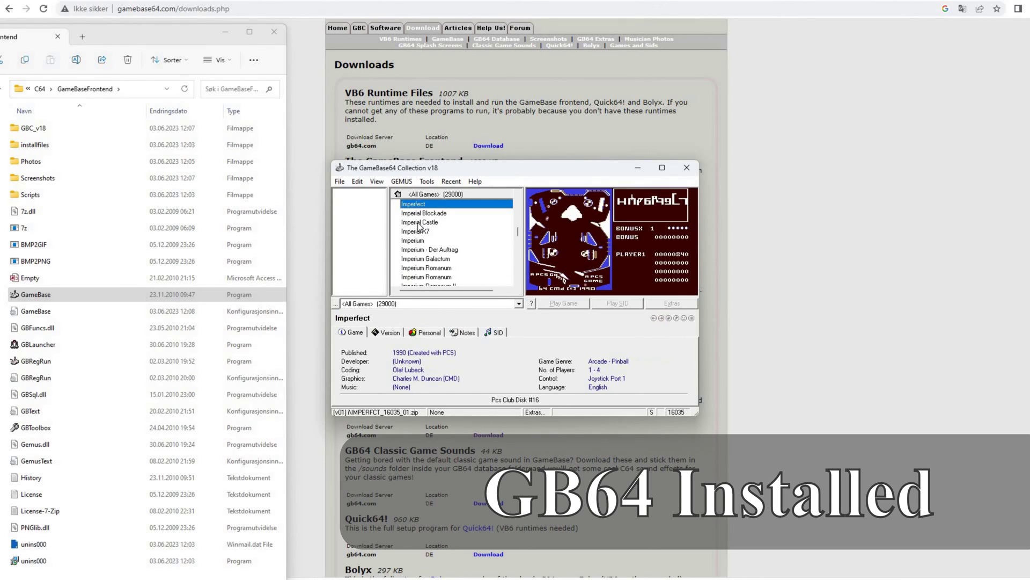
pyautogui.click(419, 222)
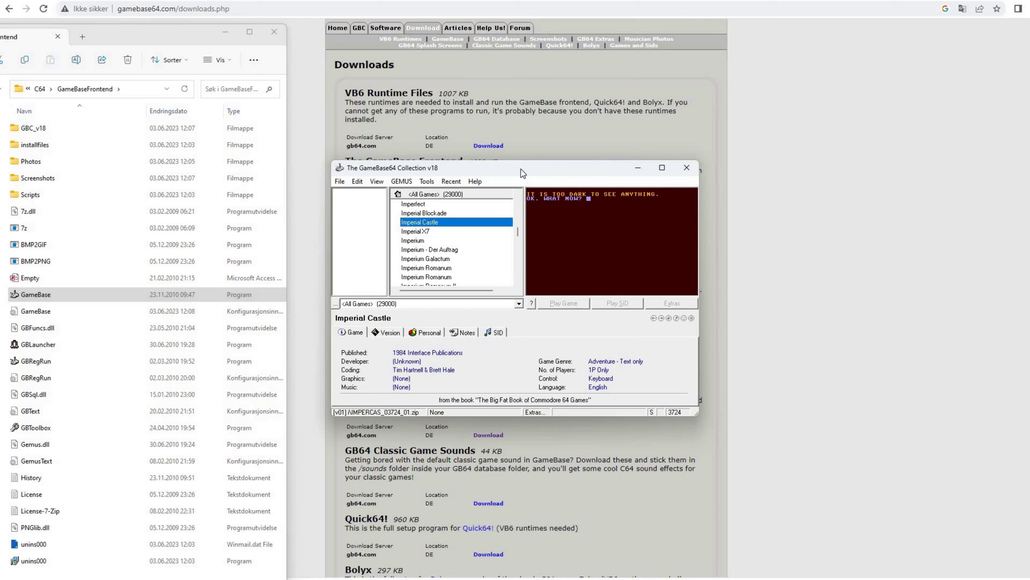
pyautogui.moveTo(408, 167); pyautogui.dragTo(352, 171)
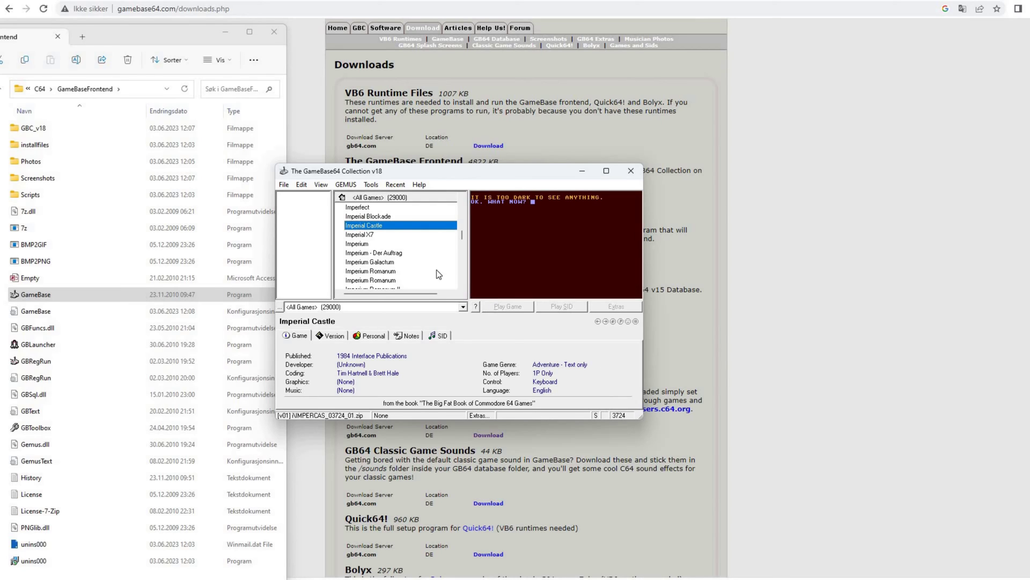
# Look through the game group dropdown and View menu without changing anything
pyautogui.click(463, 307)
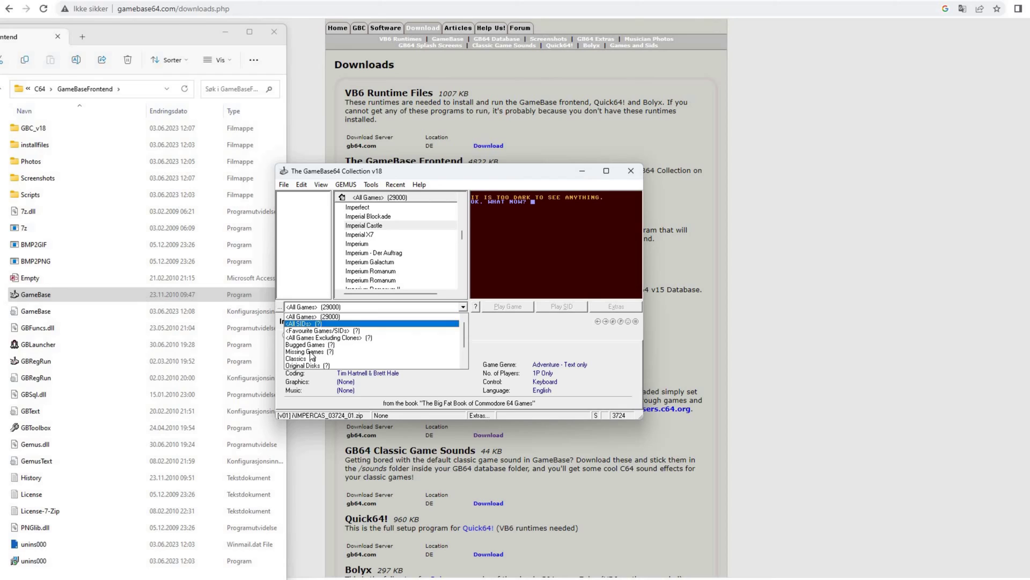
pyautogui.scroll(-2, 320, 354)
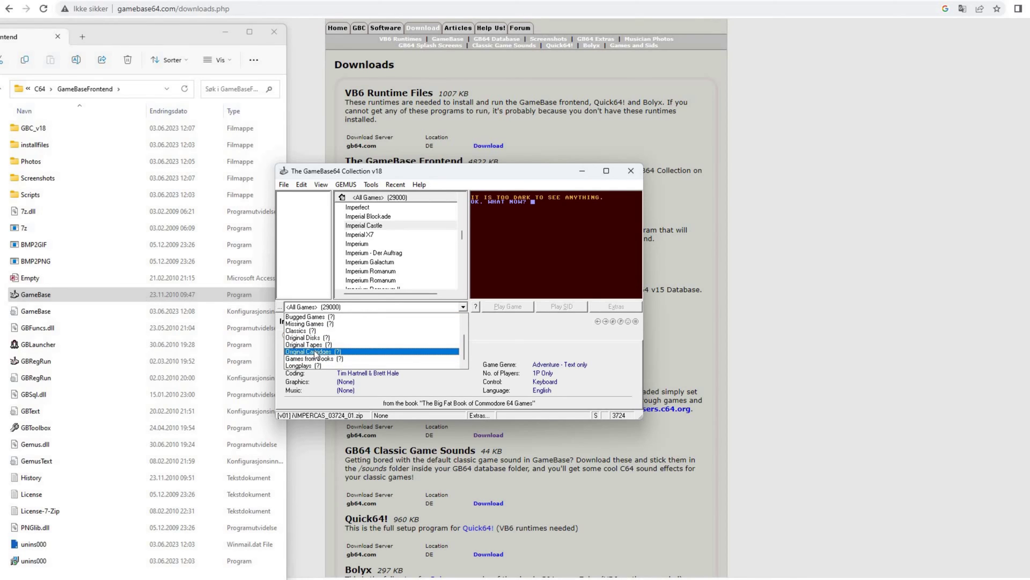
pyautogui.scroll(4, 316, 352)
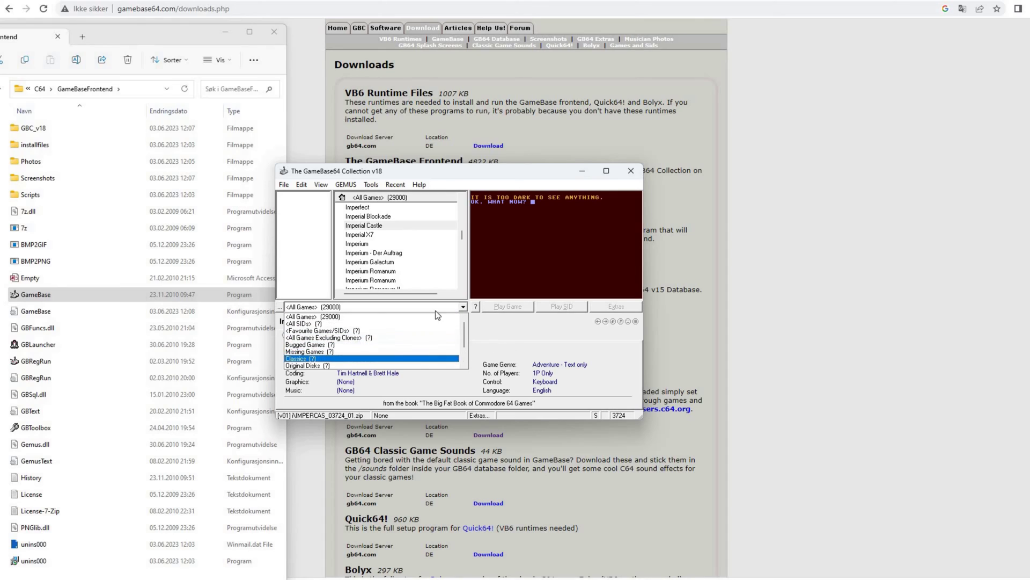
pyautogui.click(379, 189)
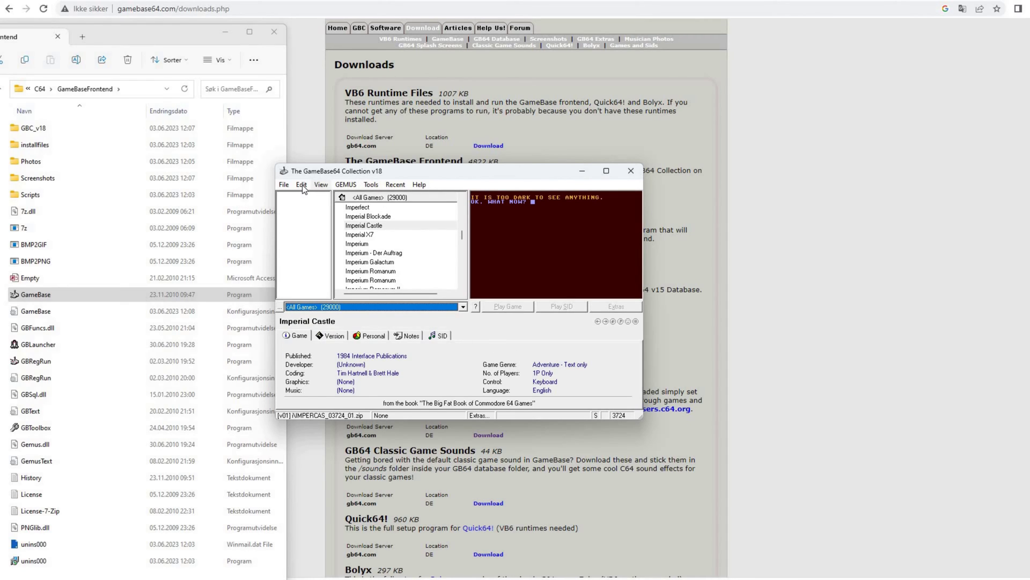
pyautogui.click(320, 184)
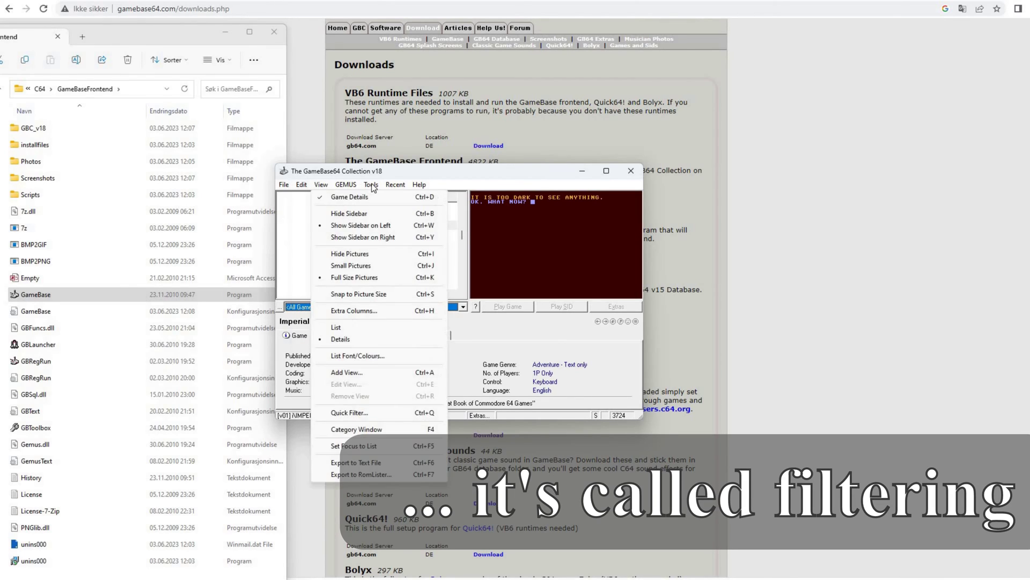
pyautogui.click(470, 175)
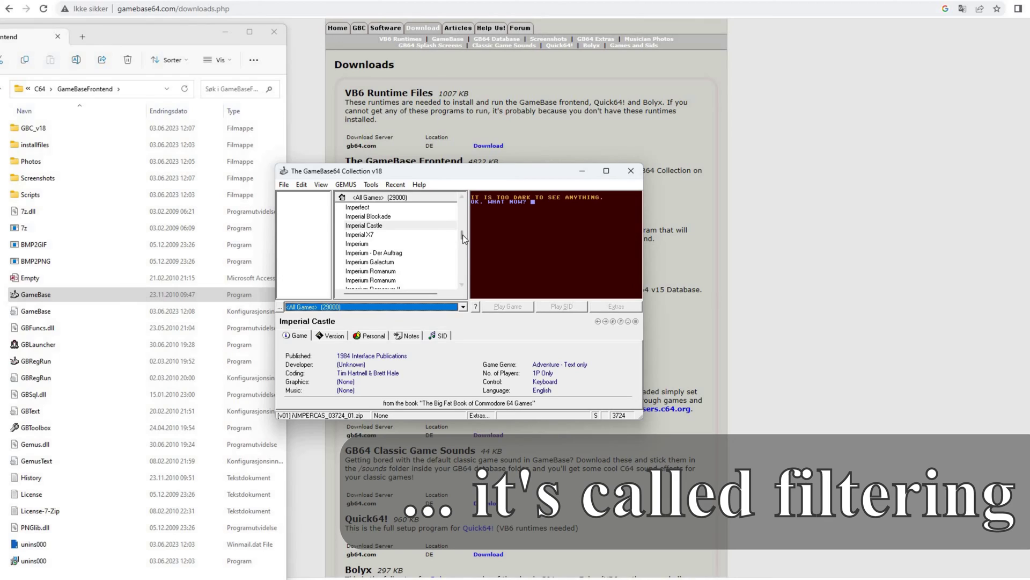
# Scroll to the top, select 000 White Dash and play its music
pyautogui.moveTo(462, 234); pyautogui.dragTo(462, 200)
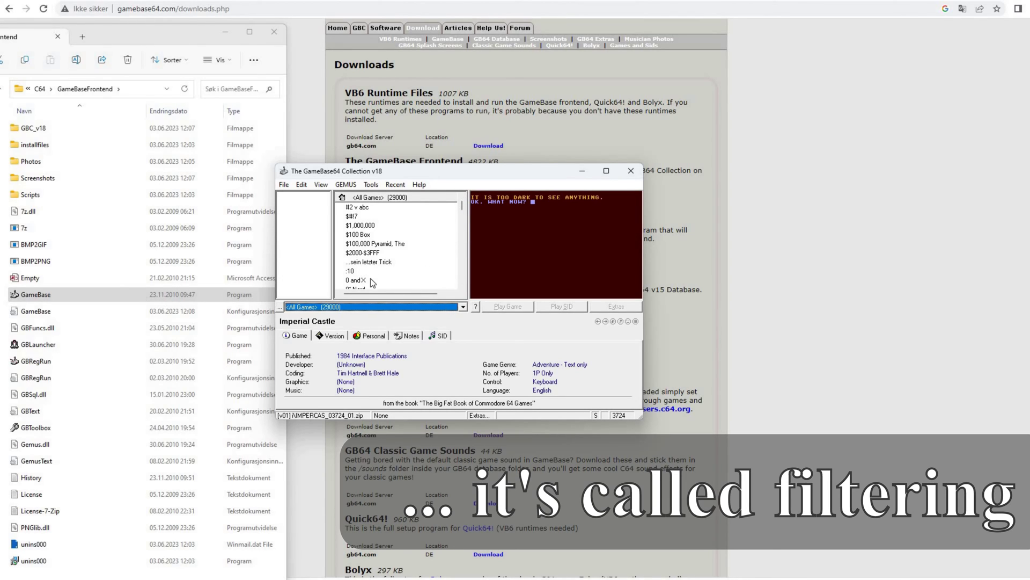
pyautogui.scroll(-3, 376, 263)
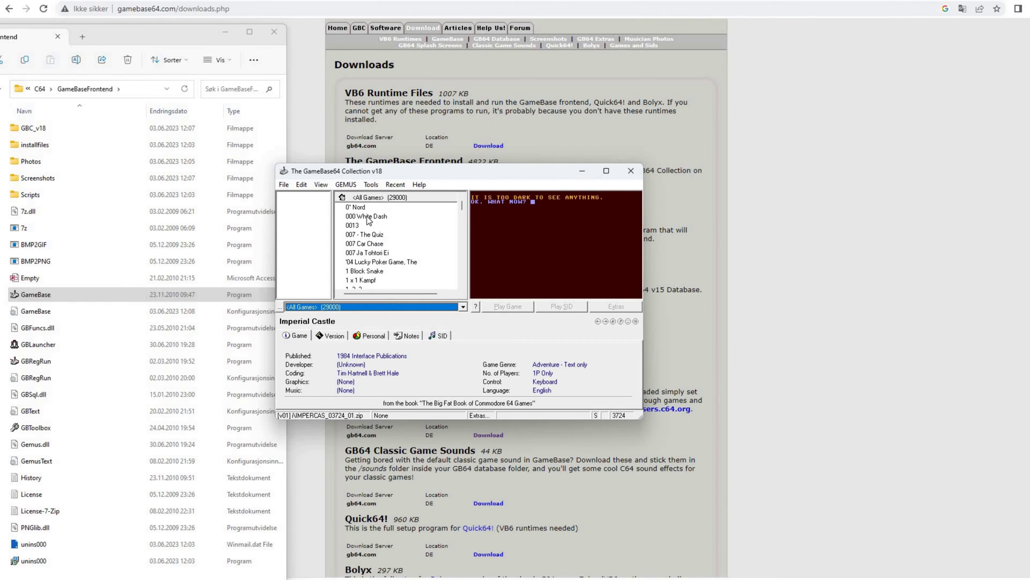
pyautogui.click(424, 216)
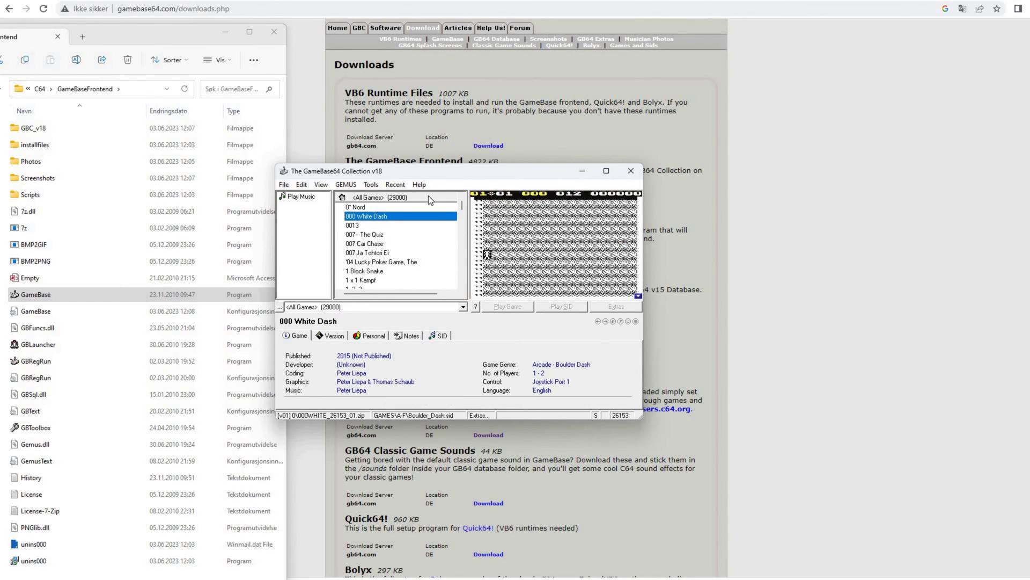
pyautogui.click(299, 198)
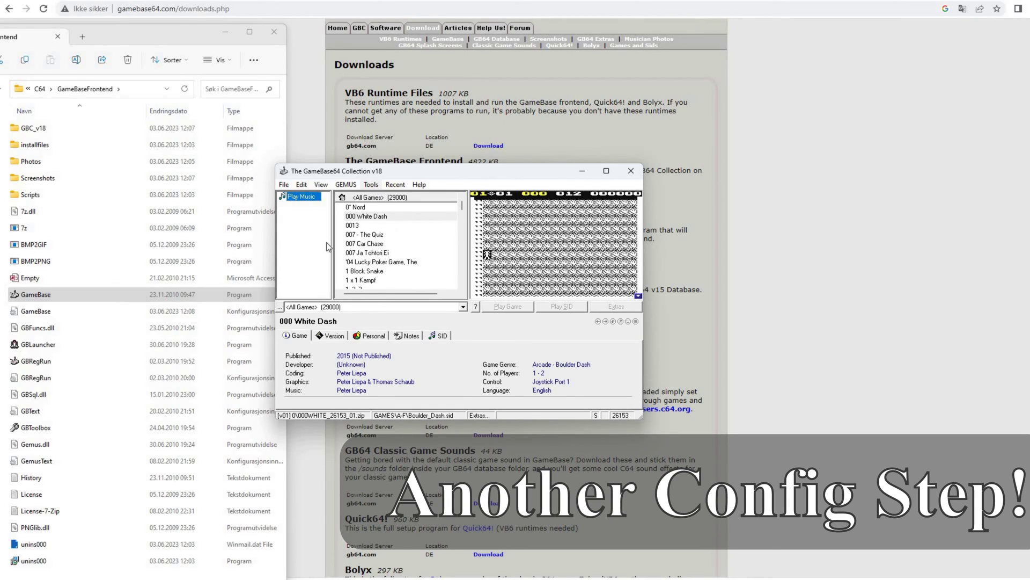
# Run Tools > Verify Available Files for games, music and pictures
pyautogui.click(373, 186)
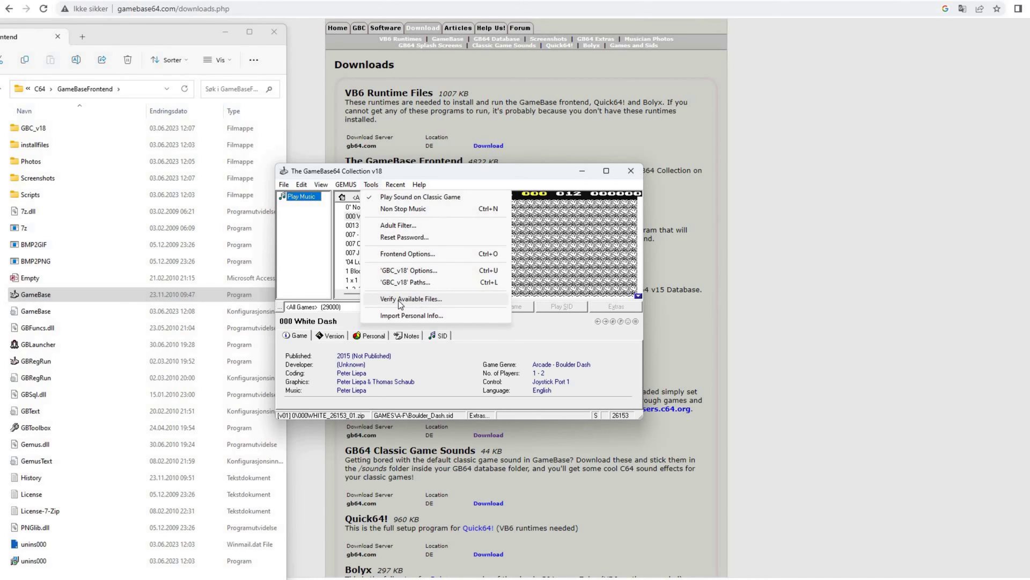
pyautogui.click(402, 300)
pyautogui.press('space')
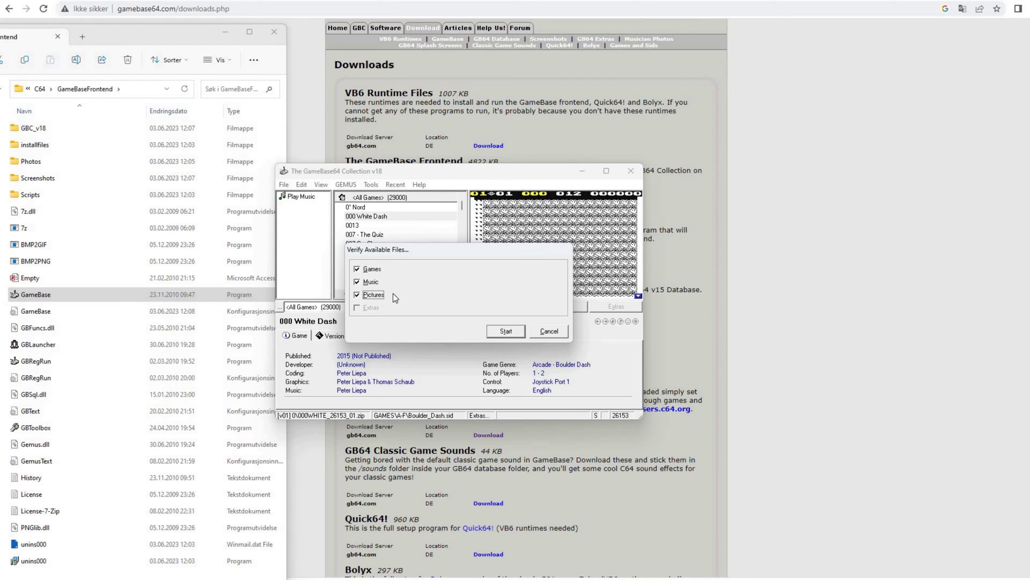
pyautogui.press('Return')
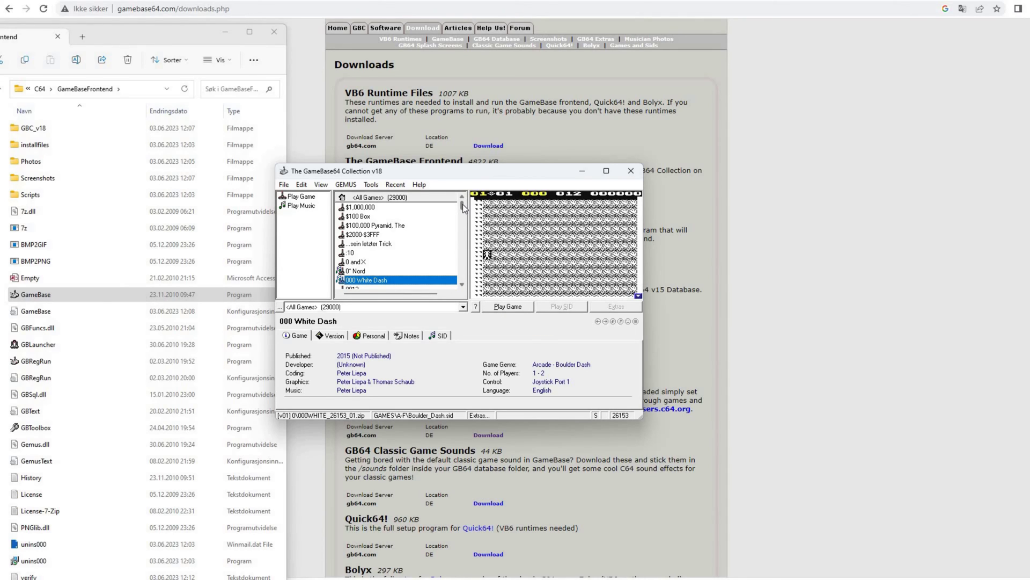
# Play 000 White Dash and close the Running Games tip, leaving the tip enabled
pyautogui.scroll(-10, 462, 205)
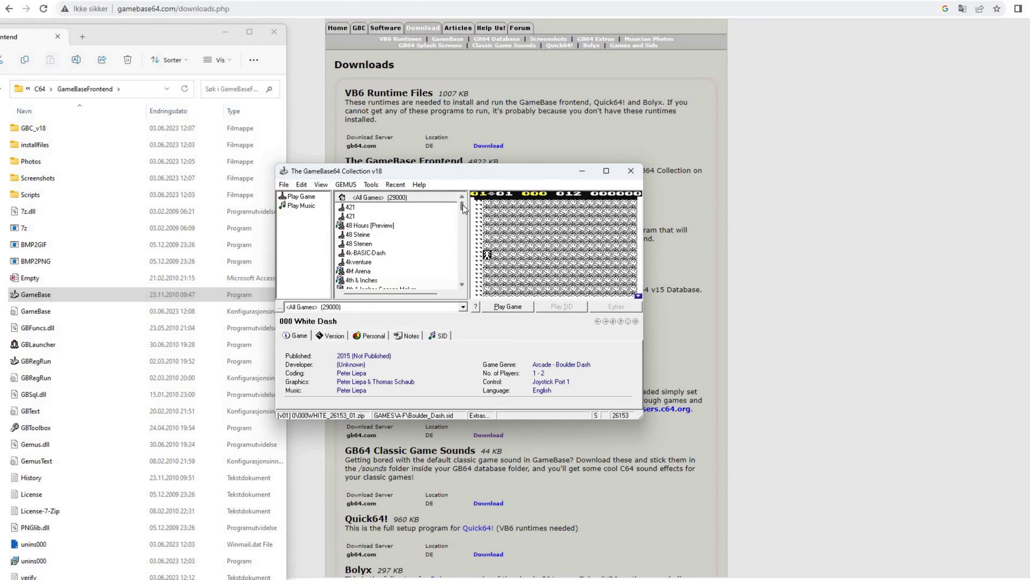
pyautogui.scroll(10, 463, 202)
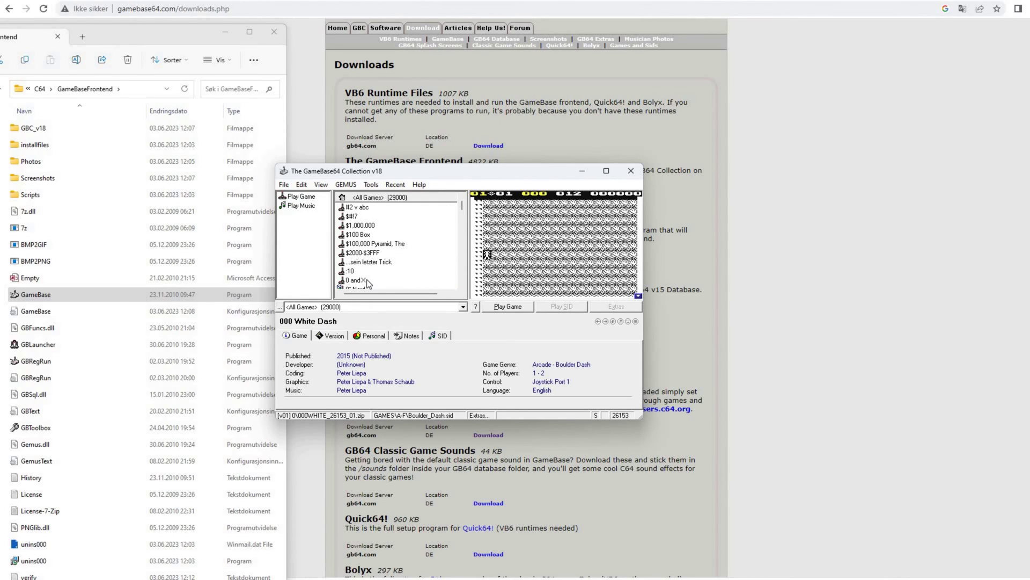
pyautogui.scroll(-1, 404, 287)
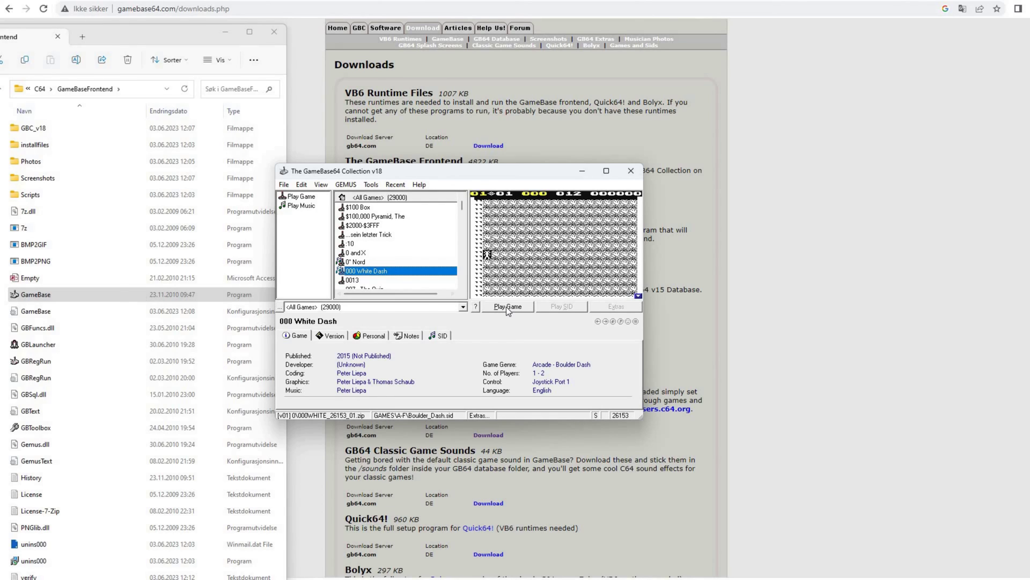
pyautogui.click(506, 307)
pyautogui.click(381, 347)
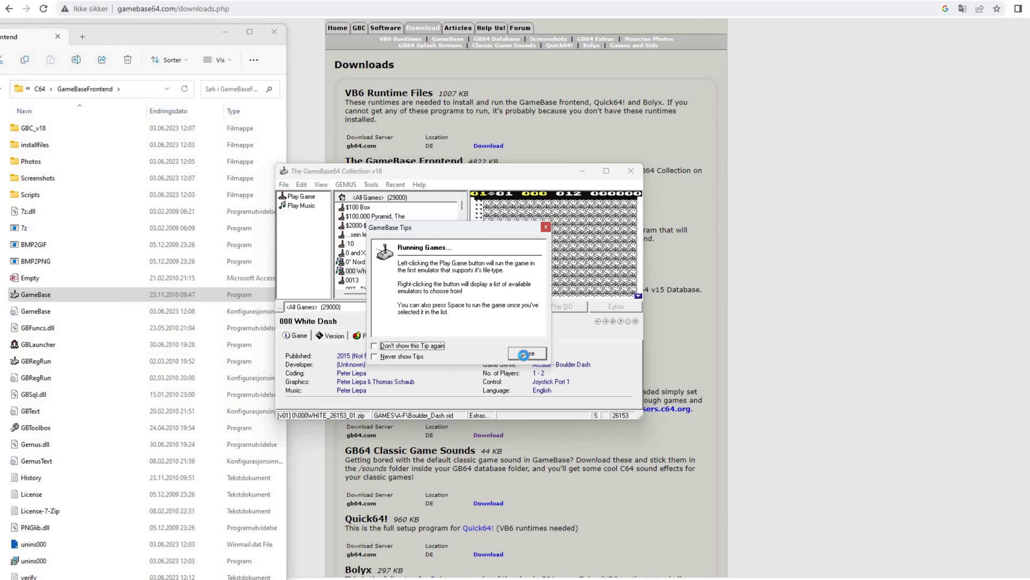
pyautogui.click(510, 352)
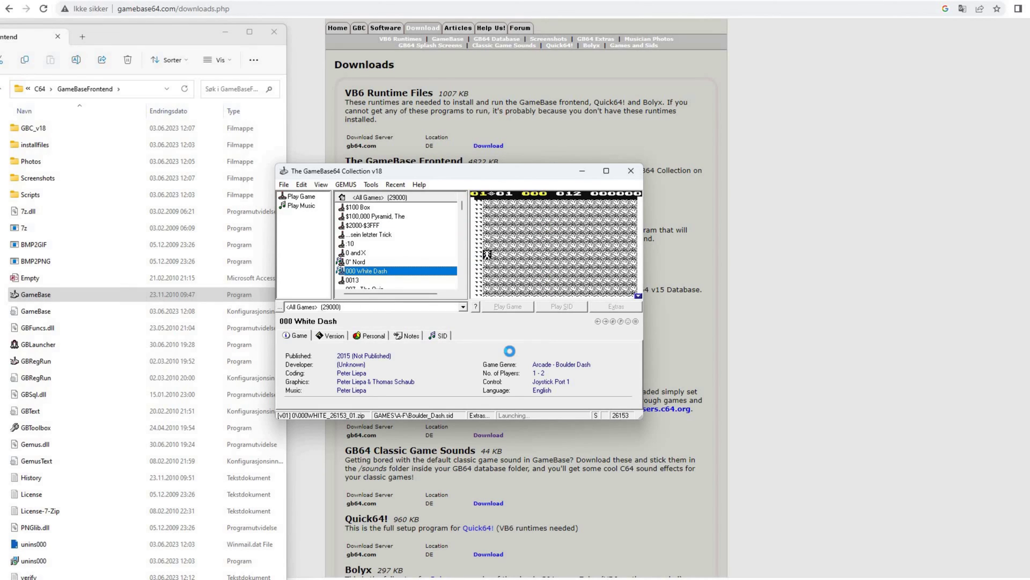